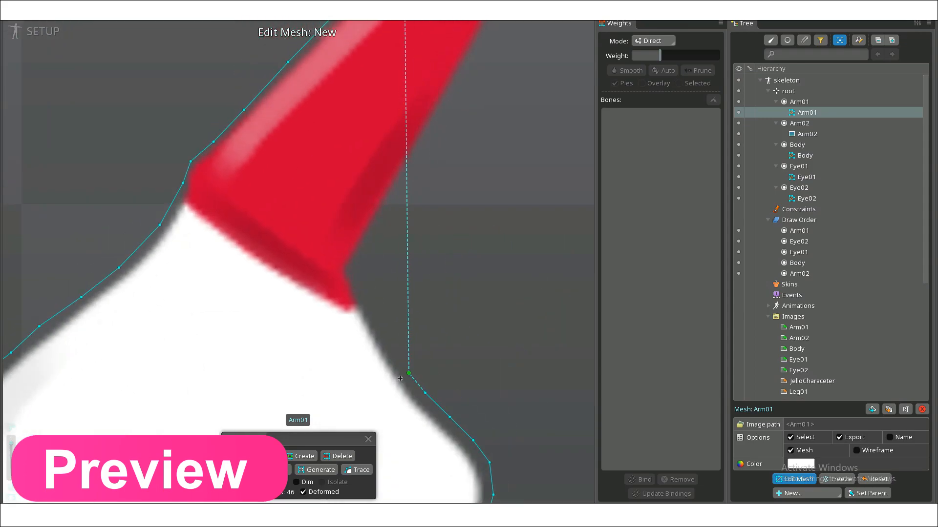
Add vertices to the new Arm01 mesh around the red sleeve.
{"action": "left_click", "coordinate": [317, 234]}
{"action": "left_click", "coordinate": [333, 210]}
{"action": "left_click", "coordinate": [353, 180]}
{"action": "left_click", "coordinate": [368, 234]}
{"action": "left_click", "coordinate": [388, 197]}
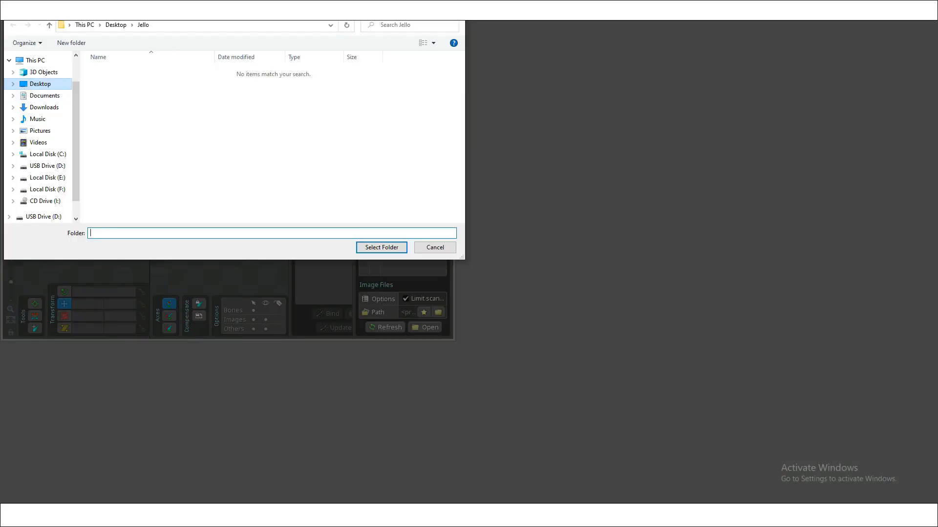
Set the project's images path to the Jello folder on the Desktop.
{"action": "left_click", "coordinate": [115, 25]}
{"action": "double_click", "coordinate": [110, 100]}
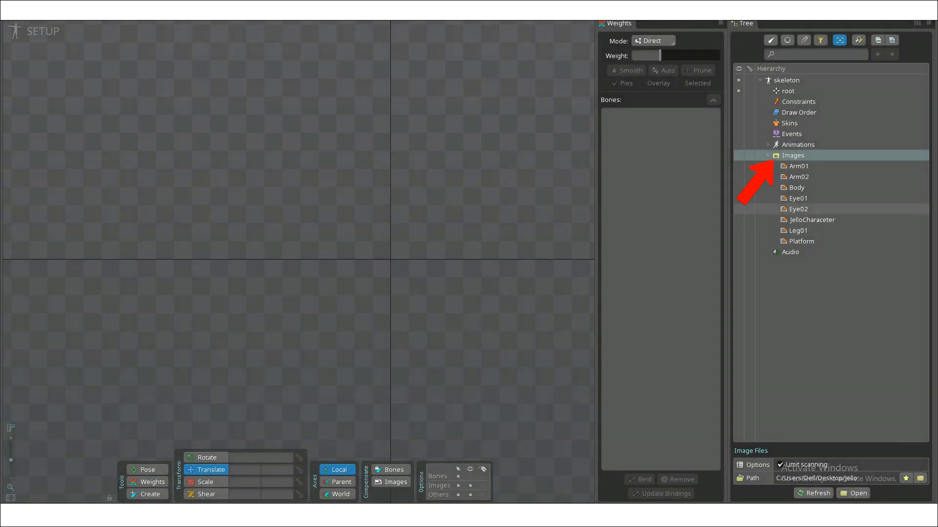
Place the Body image above the origin and set the Eye01 and Eye02 images side by side over its upper edge.
{"action": "left_click_drag", "start_coordinate": [797, 187], "coordinate": [390, 241]}
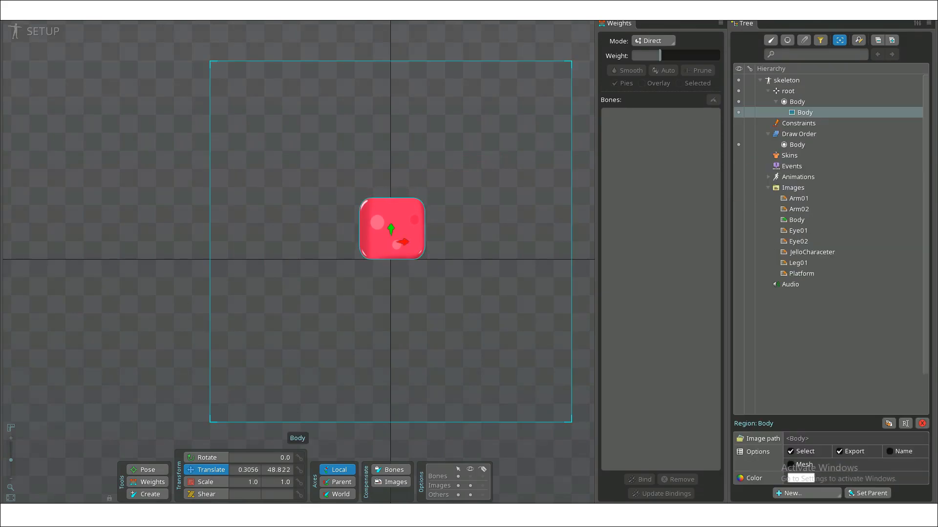
{"action": "left_click_drag", "start_coordinate": [798, 231], "coordinate": [415, 198]}
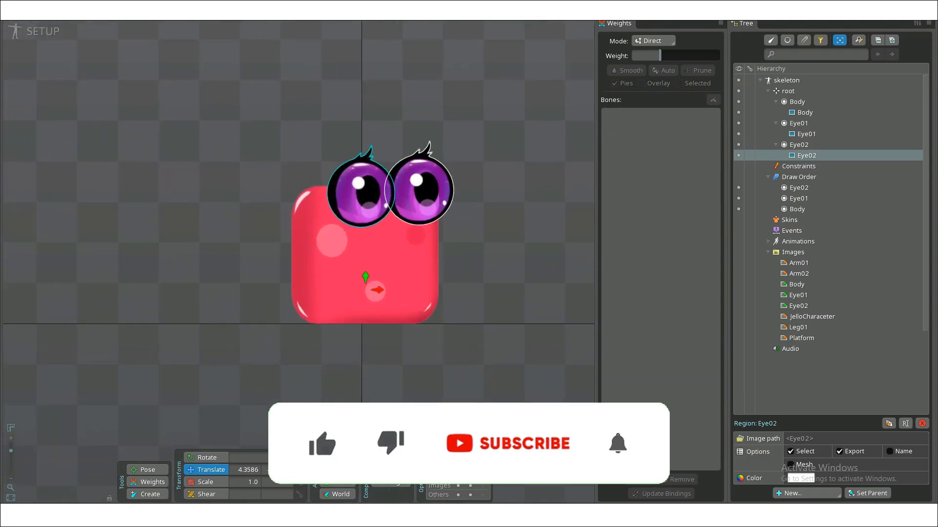
{"action": "left_click_drag", "start_coordinate": [379, 201], "coordinate": [379, 205]}
{"action": "scroll", "coordinate": [454, 288], "scroll_direction": "up", "scroll_amount": 5}
Place Arm01 and Arm02 on opposite sides of the body and move Arm02 below Body in the draw order.
{"action": "left_click_drag", "start_coordinate": [798, 263], "coordinate": [222, 262]}
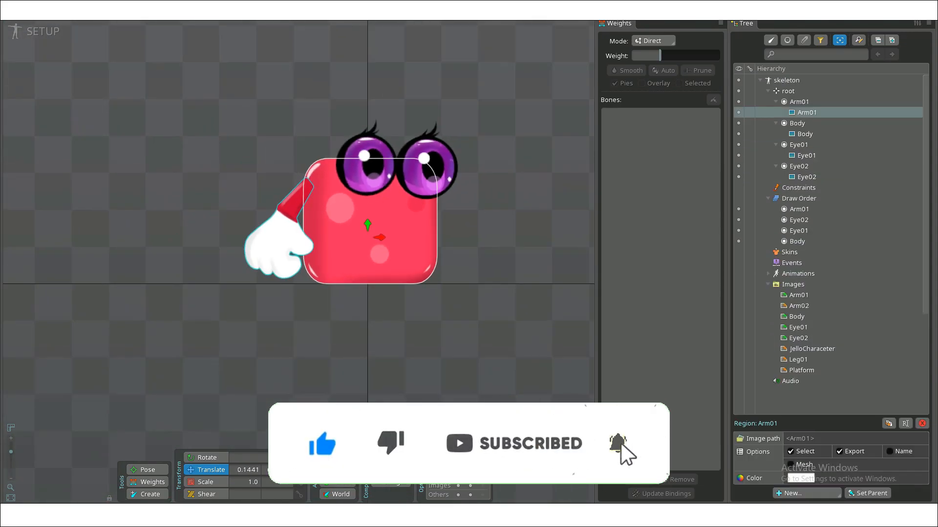
{"action": "left_click_drag", "start_coordinate": [798, 306], "coordinate": [472, 235]}
{"action": "left_click_drag", "start_coordinate": [799, 231], "coordinate": [799, 277]}
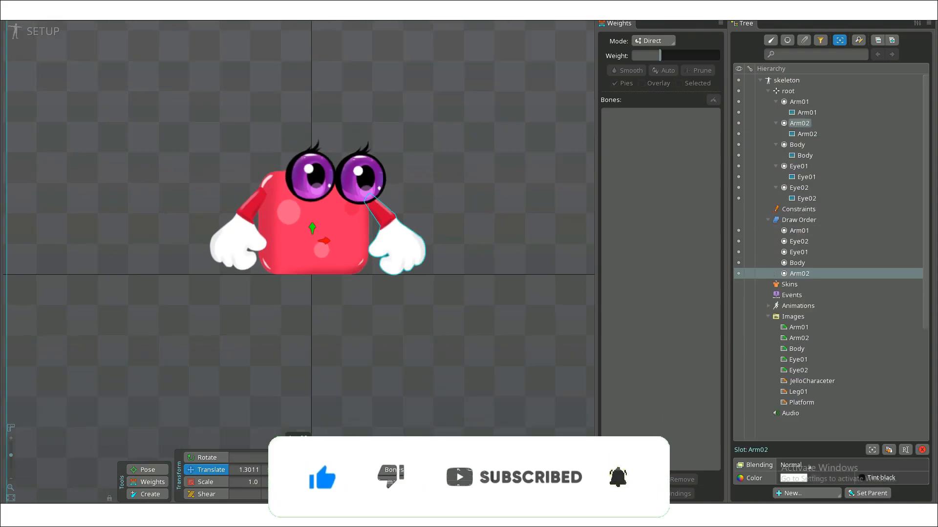
Convert the Body image to a mesh and begin a new mesh outline for it.
{"action": "scroll", "coordinate": [342, 220], "scroll_direction": "up", "scroll_amount": 3}
{"action": "scroll", "coordinate": [379, 219], "scroll_direction": "down", "scroll_amount": 2}
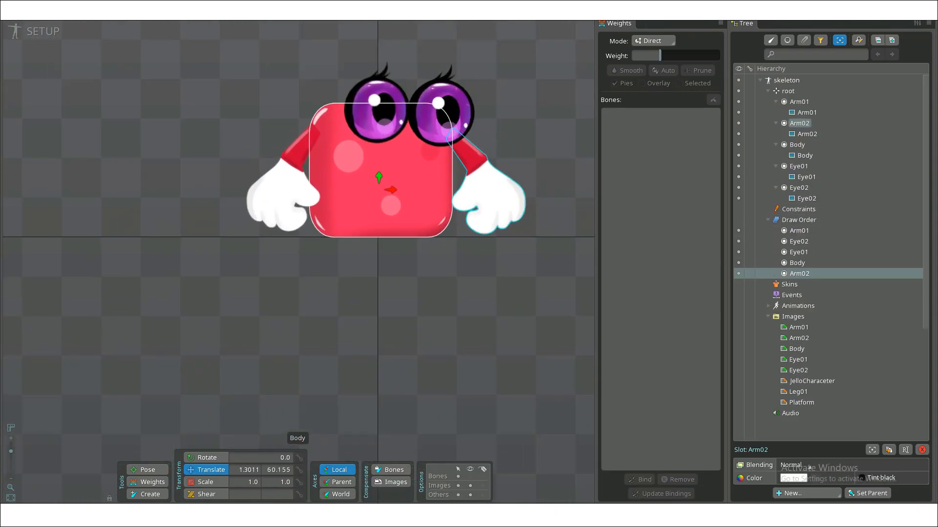
{"action": "scroll", "coordinate": [372, 196], "scroll_direction": "down", "scroll_amount": 3}
{"action": "scroll", "coordinate": [371, 195], "scroll_direction": "up", "scroll_amount": 2}
{"action": "scroll", "coordinate": [372, 200], "scroll_direction": "up", "scroll_amount": 3}
{"action": "left_click_drag", "start_coordinate": [389, 188], "coordinate": [416, 213]}
{"action": "left_click", "coordinate": [418, 213]}
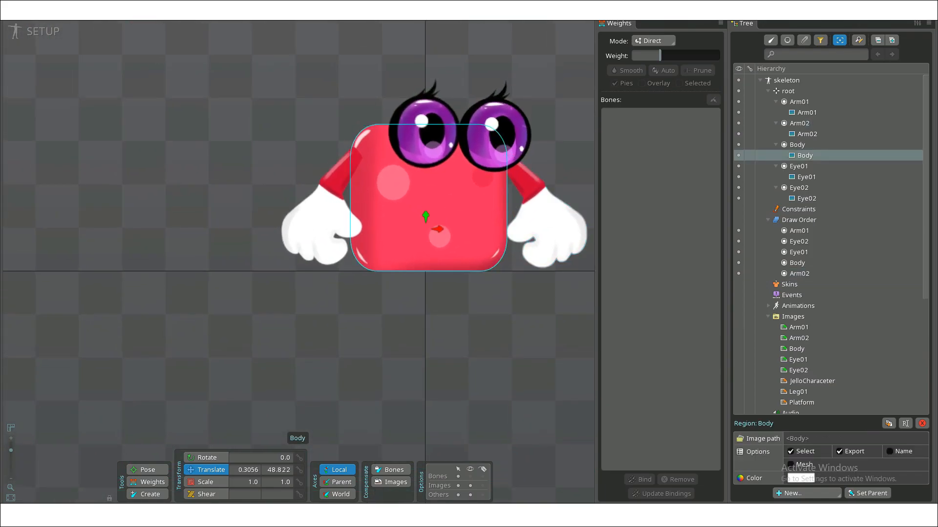
{"action": "left_click", "coordinate": [790, 465]}
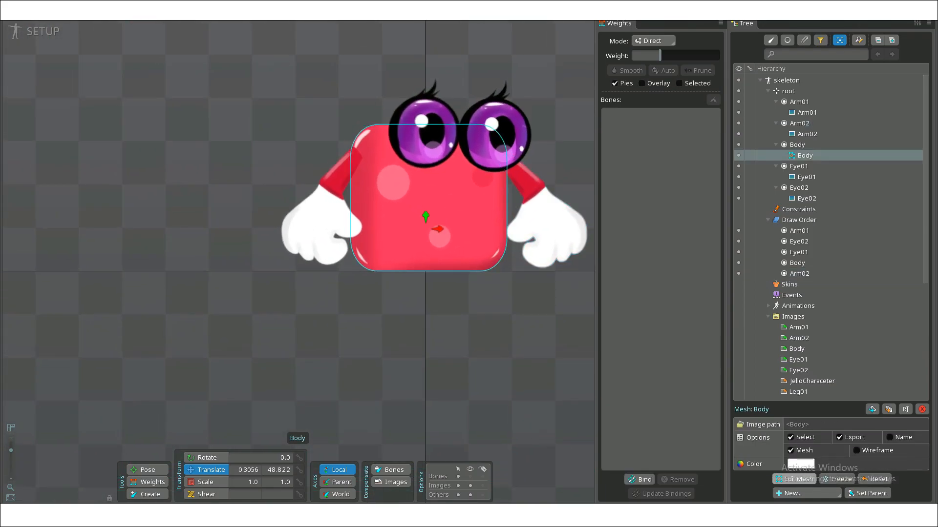
{"action": "left_click", "coordinate": [793, 479]}
{"action": "left_click", "coordinate": [241, 469]}
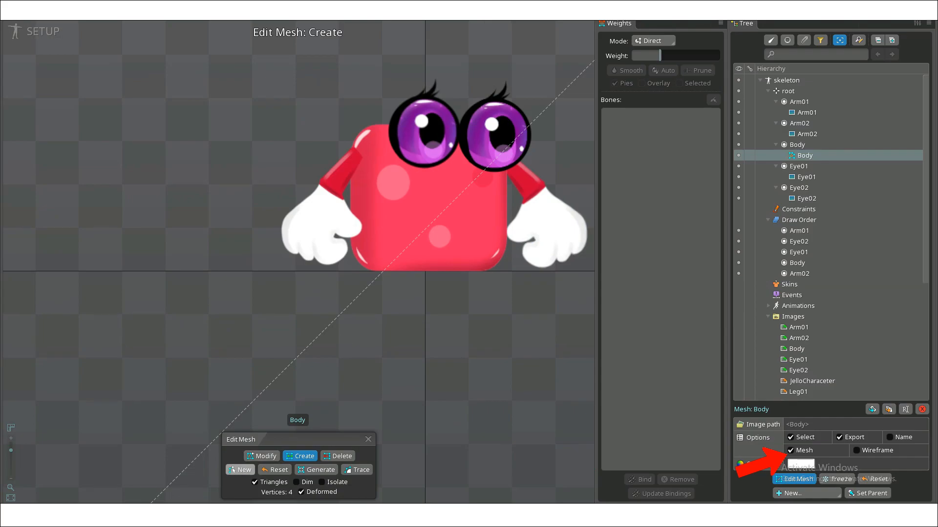
Trace the new Body mesh outline with vertices just outside the cube's top edge.
{"action": "scroll", "coordinate": [345, 273], "scroll_direction": "up", "scroll_amount": 4}
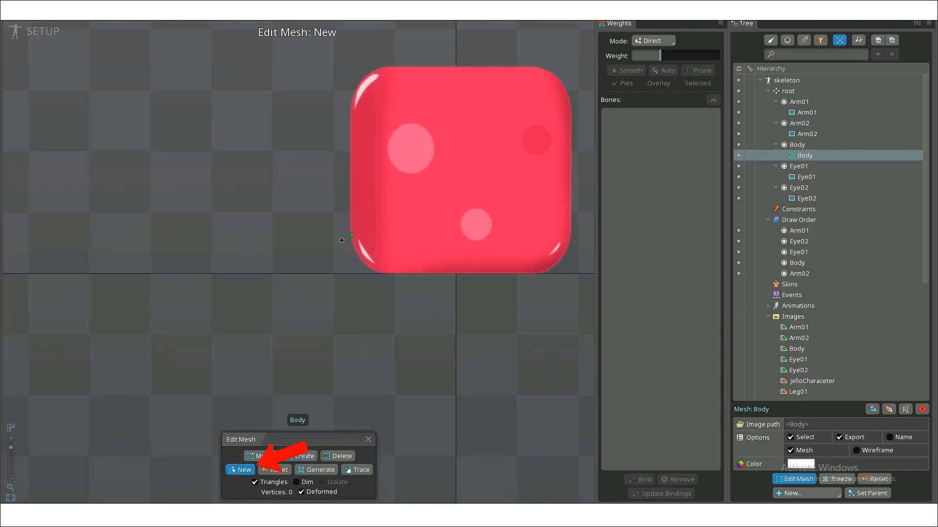
{"action": "left_click_drag", "start_coordinate": [358, 102], "coordinate": [323, 178]}
{"action": "scroll", "coordinate": [322, 178], "scroll_direction": "down", "scroll_amount": 2}
{"action": "left_click_drag", "start_coordinate": [367, 107], "coordinate": [286, 158]}
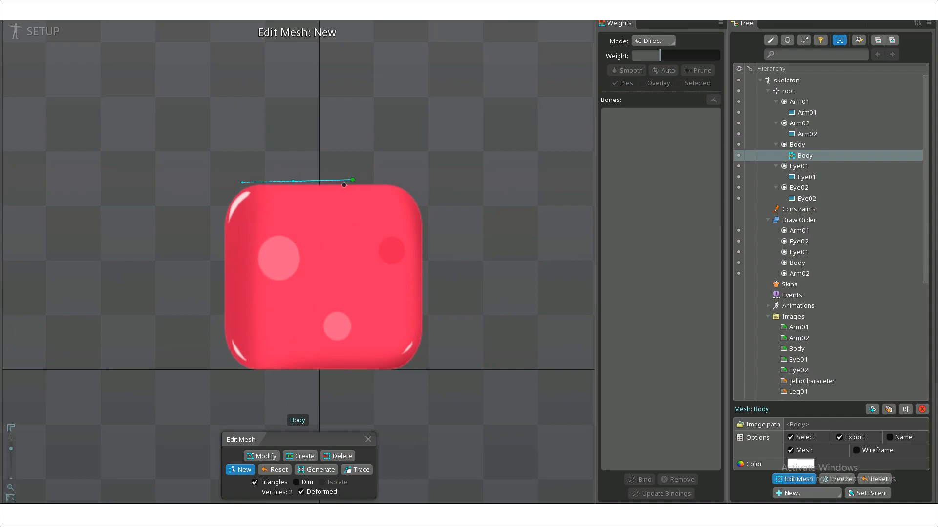
{"action": "scroll", "coordinate": [335, 187], "scroll_direction": "up", "scroll_amount": 3}
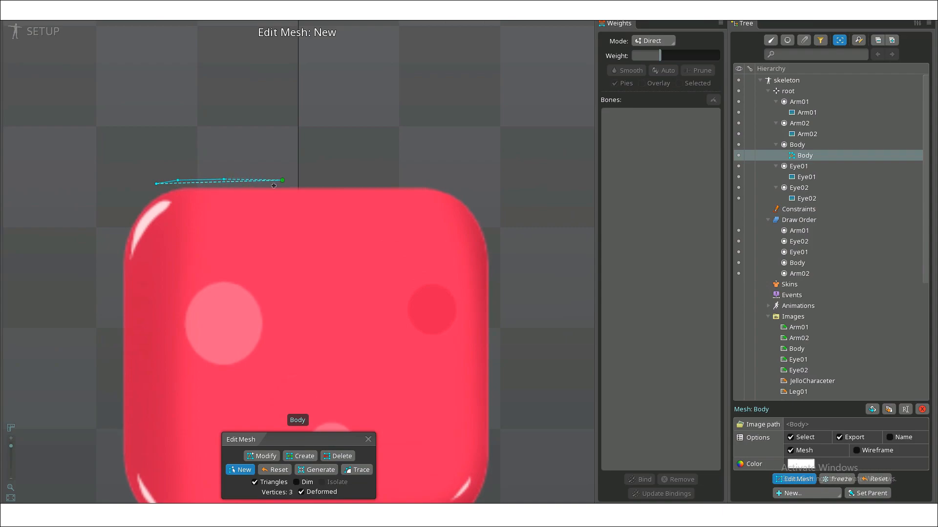
{"action": "left_click", "coordinate": [332, 180]}
{"action": "left_click", "coordinate": [421, 181]}
Continue the Body mesh outline around the upper right corner and down the cube's right side.
{"action": "left_click", "coordinate": [478, 209]}
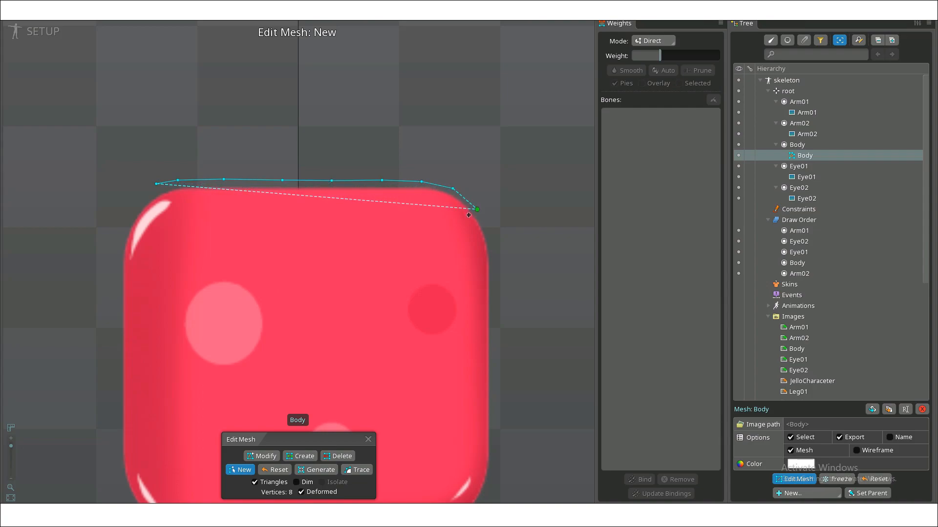
{"action": "left_click", "coordinate": [485, 229]}
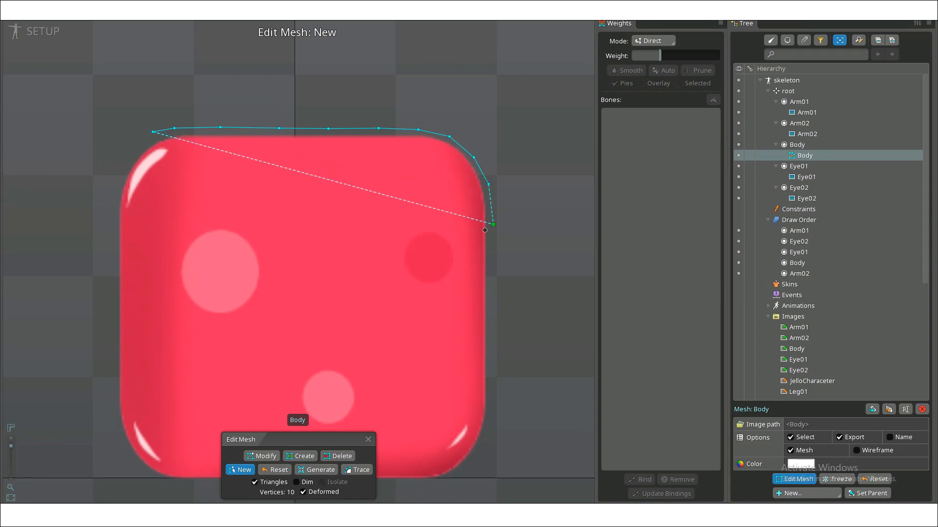
{"action": "left_click", "coordinate": [490, 224]}
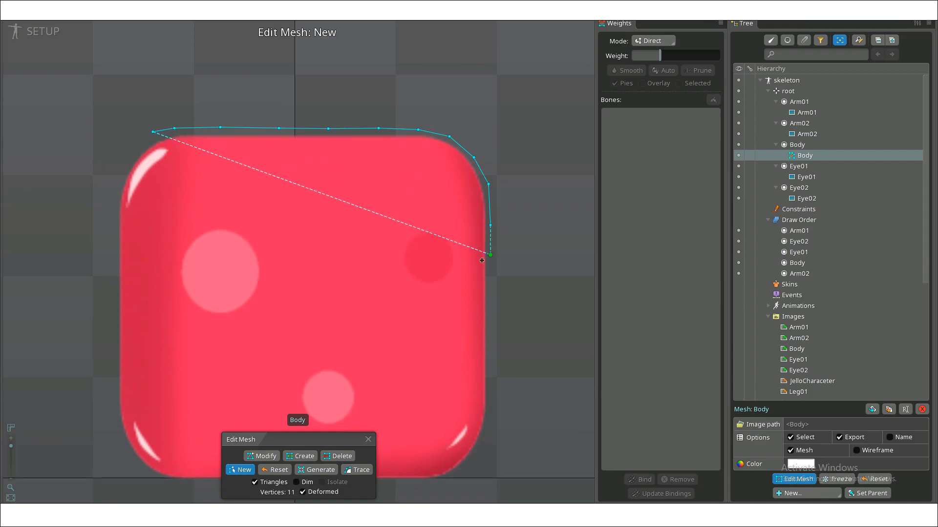
{"action": "left_click", "coordinate": [490, 257]}
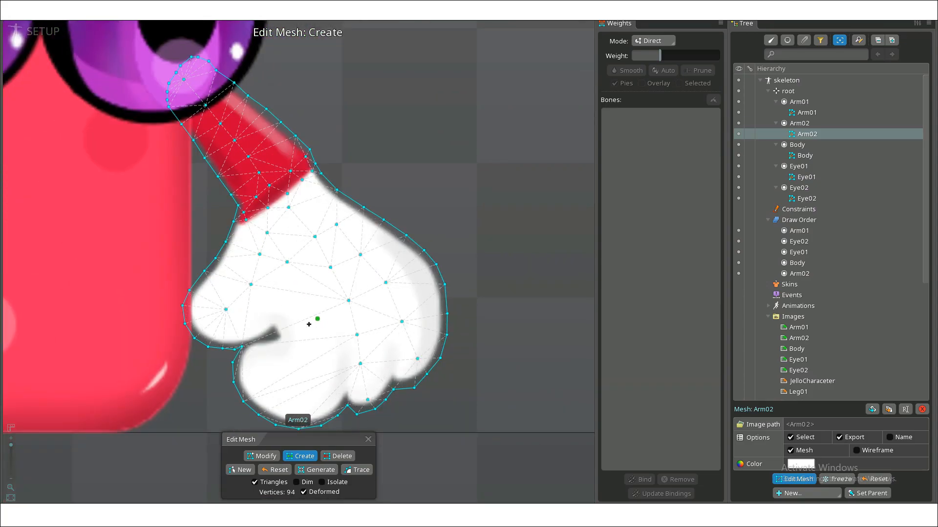
Complete the Arm02 mesh by adding interior vertices across the fingers and finish editing it.
{"action": "left_click", "coordinate": [253, 373]}
{"action": "scroll", "coordinate": [327, 285], "scroll_direction": "down", "scroll_amount": 6}
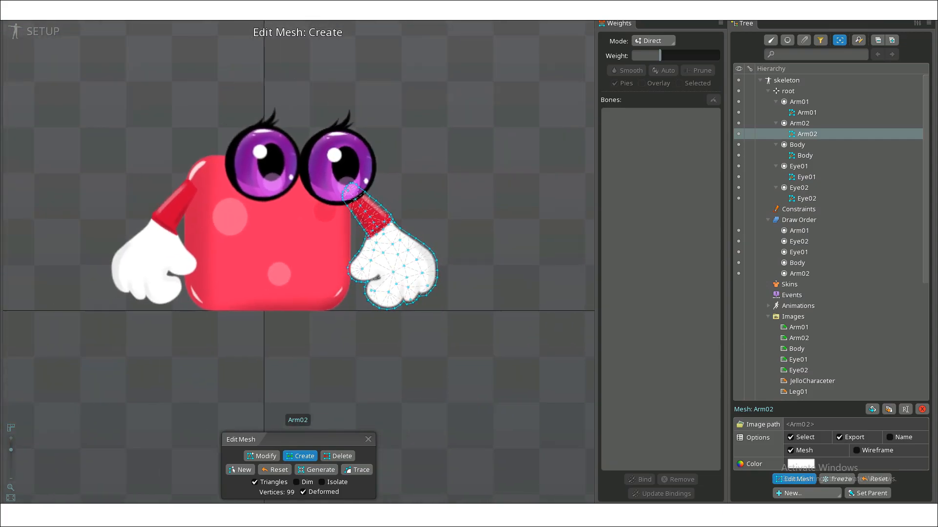
{"action": "scroll", "coordinate": [131, 216], "scroll_direction": "up", "scroll_amount": 3}
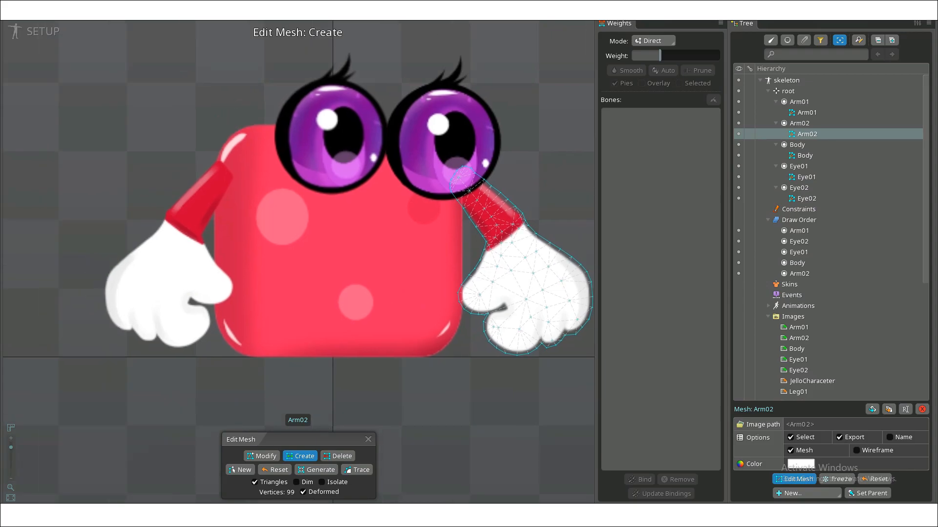
{"action": "scroll", "coordinate": [318, 267], "scroll_direction": "down", "scroll_amount": 4}
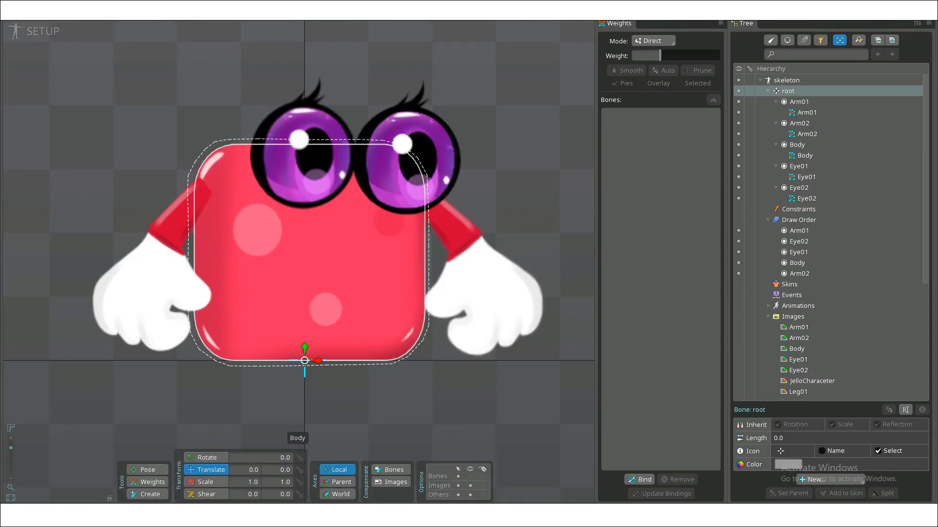
Create a bone under root about 156 long, running from the left eye straight down to the body's bottom edge.
{"action": "scroll", "coordinate": [430, 171], "scroll_direction": "up", "scroll_amount": 3}
{"action": "scroll", "coordinate": [420, 161], "scroll_direction": "down", "scroll_amount": 2}
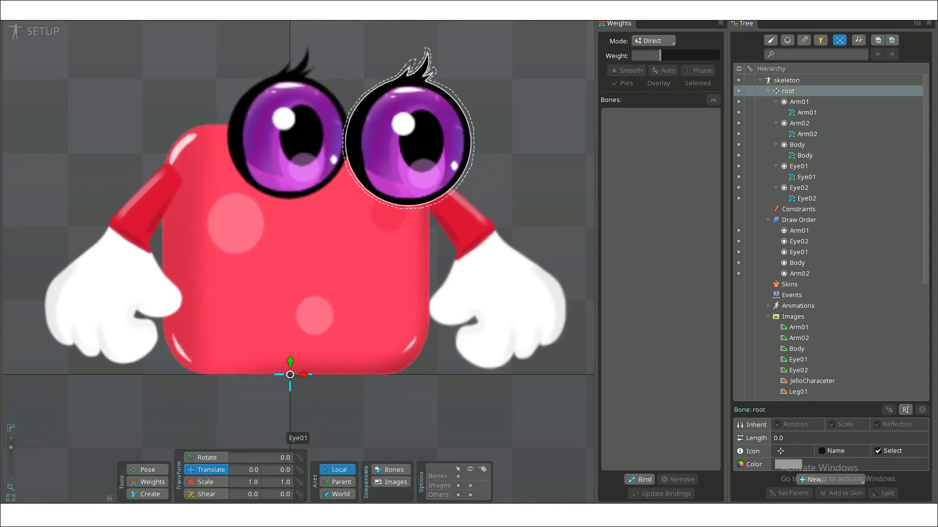
{"action": "left_click_drag", "start_coordinate": [413, 164], "coordinate": [467, 158]}
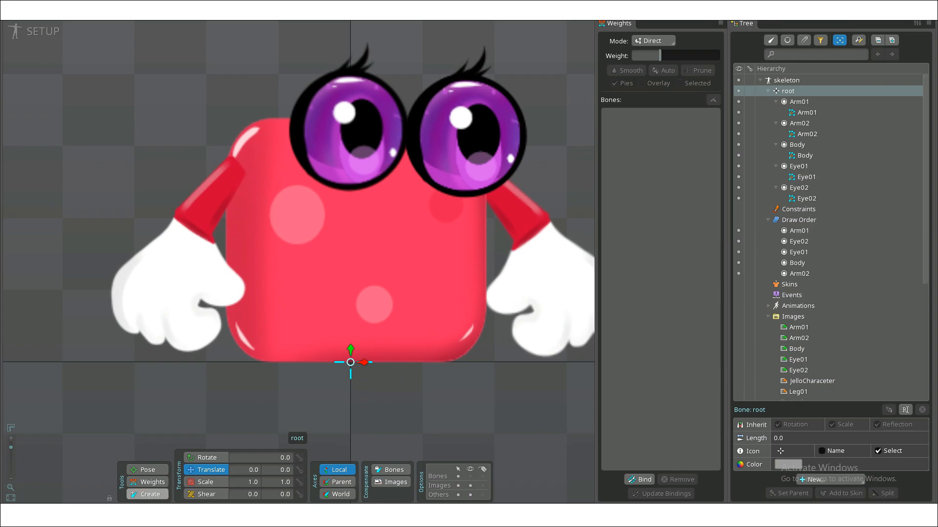
{"action": "left_click", "coordinate": [147, 494]}
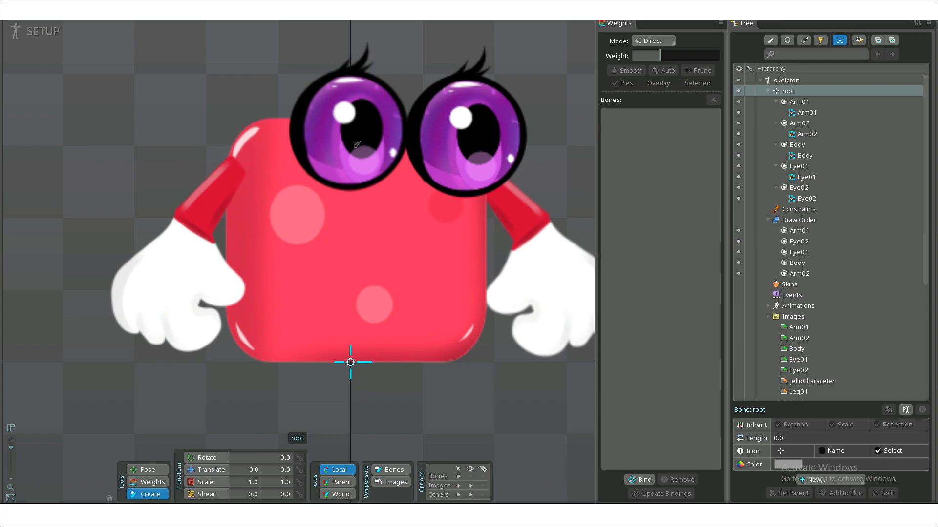
{"action": "left_click_drag", "start_coordinate": [360, 134], "coordinate": [359, 357]}
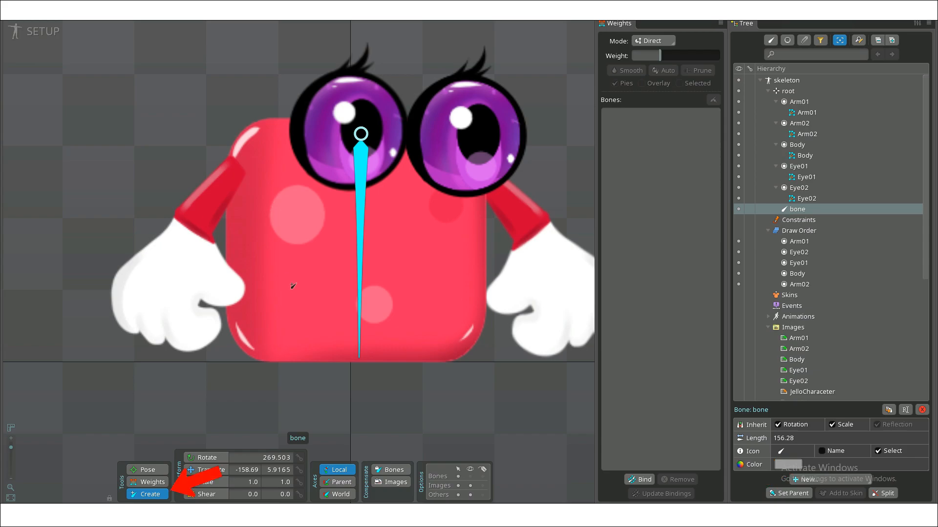
Add a child bone about 86 long slanting outward in the body's upper left area, and make all bones visible.
{"action": "scroll", "coordinate": [293, 215], "scroll_direction": "down", "scroll_amount": 3}
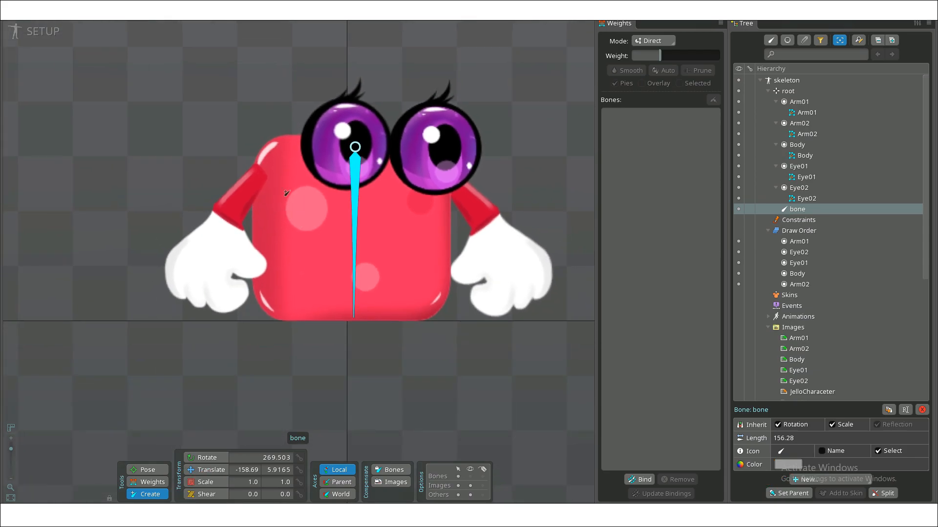
{"action": "left_click_drag", "start_coordinate": [309, 166], "coordinate": [298, 182]}
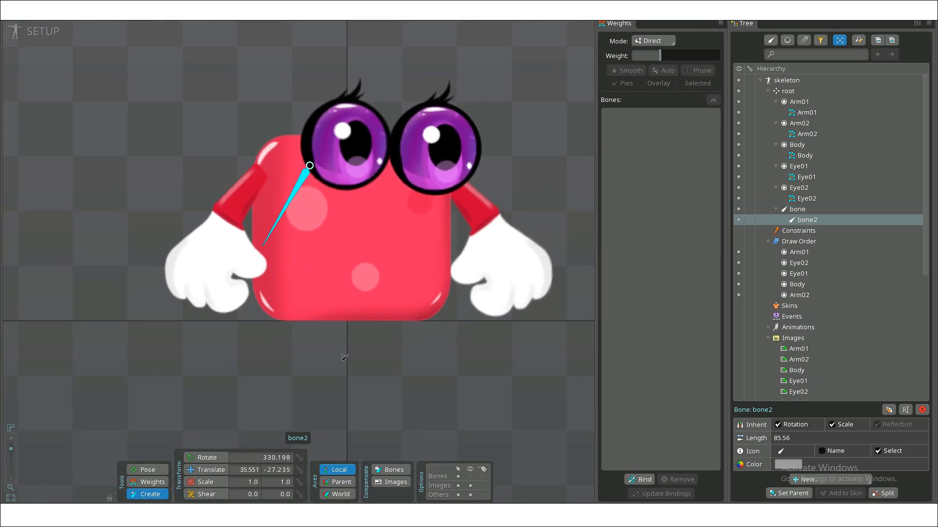
{"action": "left_click", "coordinate": [470, 477]}
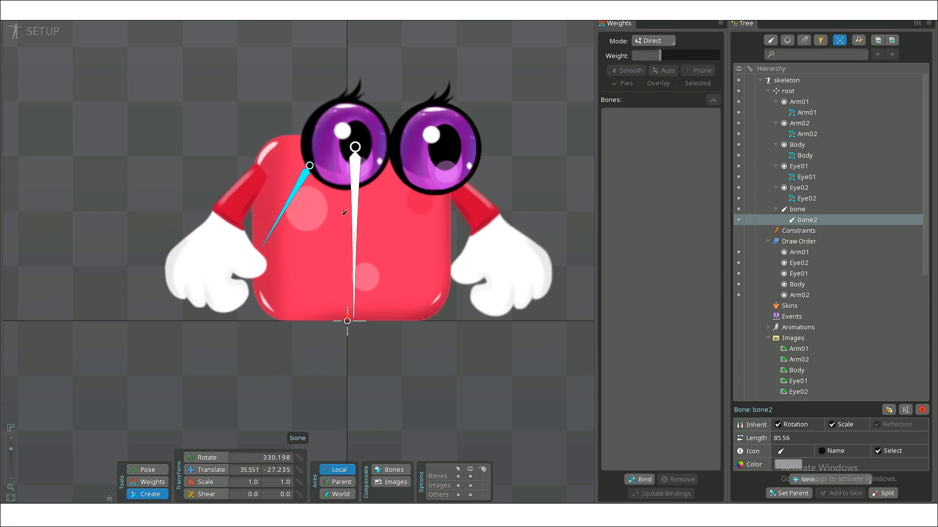
Add two children to the central body bone: one about 70 long at the lower left and one about 79 long at the upper right.
{"action": "left_click", "coordinate": [347, 212]}
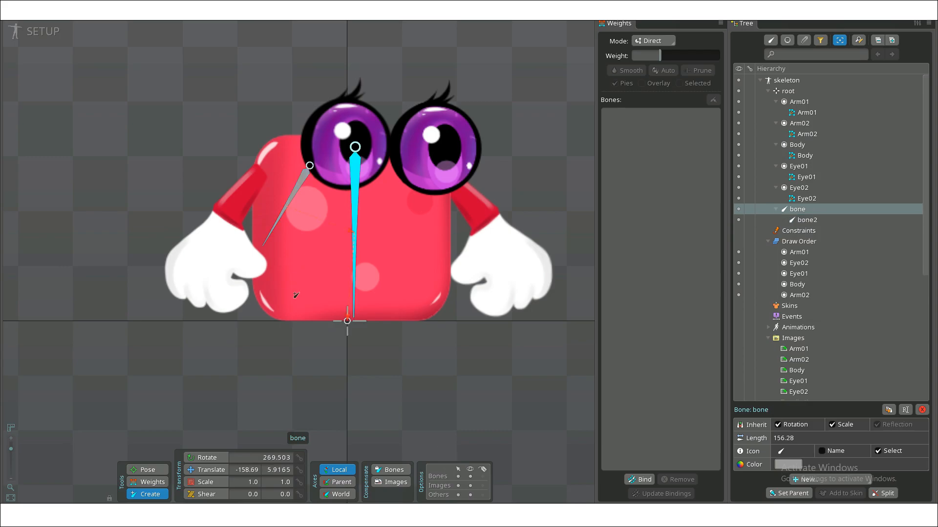
{"action": "left_click_drag", "start_coordinate": [315, 254], "coordinate": [320, 251]}
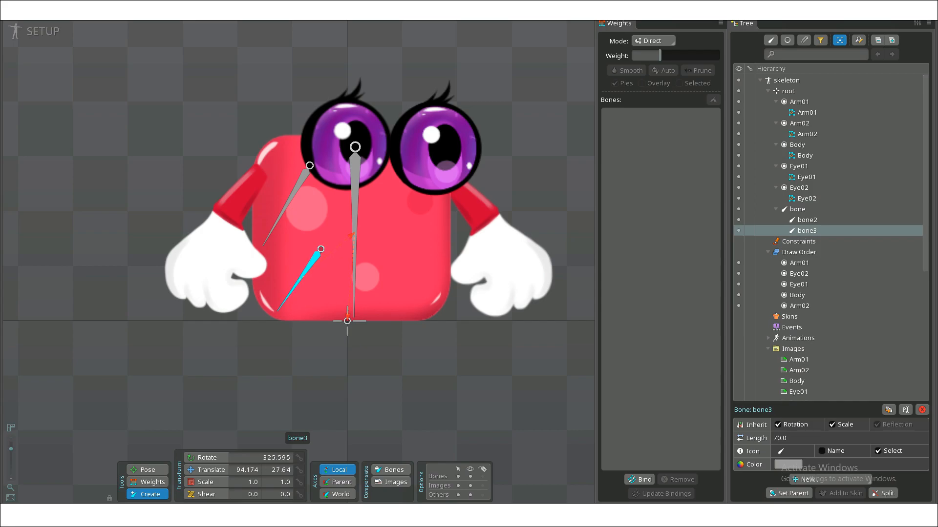
{"action": "left_click", "coordinate": [347, 177]}
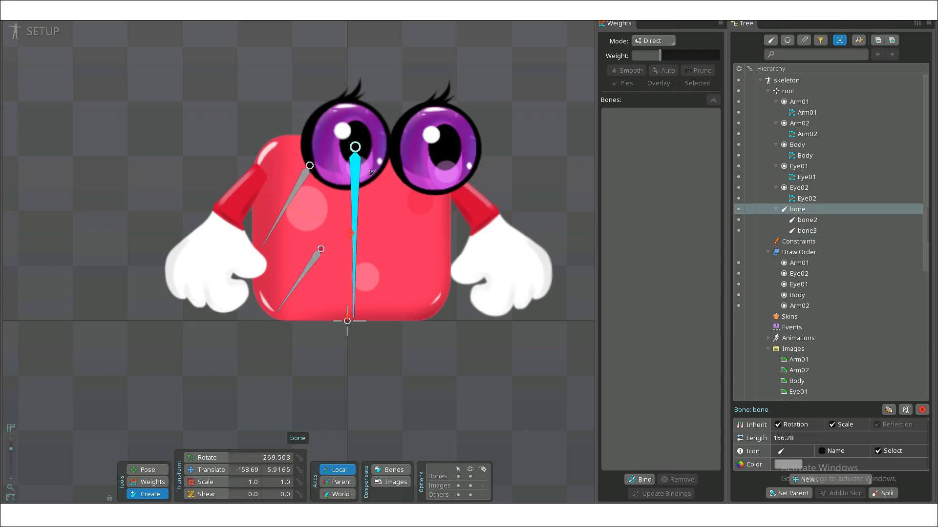
{"action": "left_click_drag", "start_coordinate": [379, 162], "coordinate": [403, 185]}
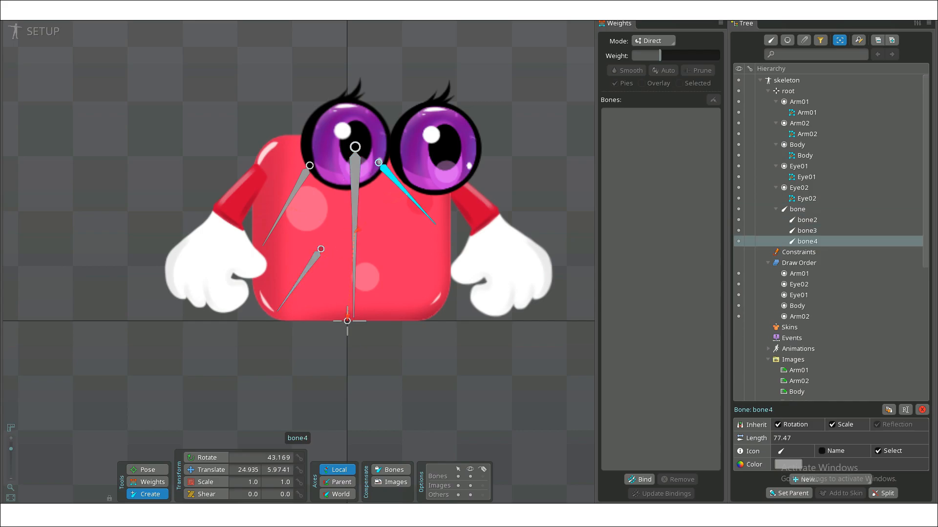
Add a child of the central body bone that slants toward the body's lower right corner.
{"action": "left_click", "coordinate": [350, 169]}
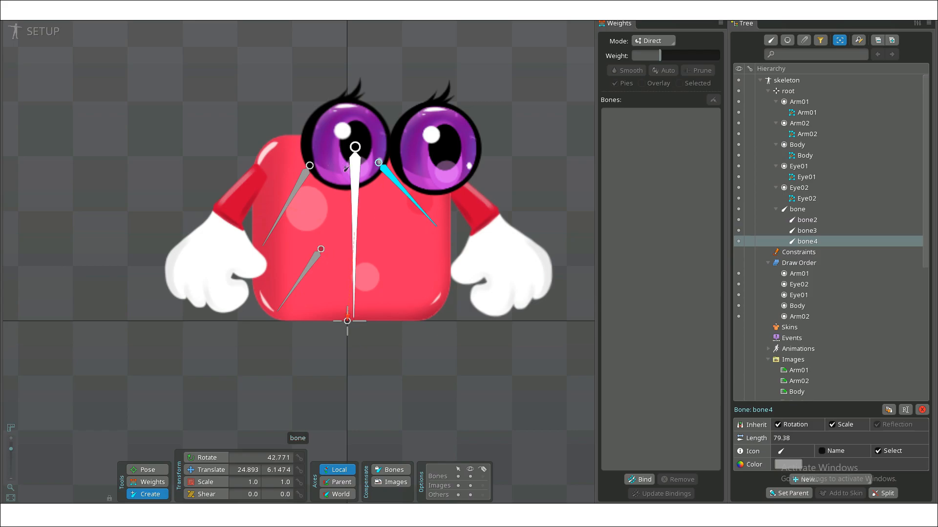
{"action": "left_click_drag", "start_coordinate": [391, 241], "coordinate": [431, 310]}
{"action": "key", "text": "ctrl+z"}
{"action": "scroll", "coordinate": [337, 293], "scroll_direction": "down", "scroll_amount": 2}
Add one vertical bone inside each eye, both as children of the central body bone.
{"action": "left_click", "coordinate": [351, 180]}
{"action": "scroll", "coordinate": [358, 112], "scroll_direction": "up", "scroll_amount": 3}
{"action": "left_click_drag", "start_coordinate": [325, 216], "coordinate": [323, 101]}
{"action": "left_click", "coordinate": [349, 205]}
{"action": "left_click_drag", "start_coordinate": [476, 227], "coordinate": [476, 96]}
Add upper-arm and hand bones to both arms, making the right hand's bone about 76 long.
{"action": "left_click", "coordinate": [348, 205]}
{"action": "mouse_move", "coordinate": [297, 151]}
{"action": "left_mouse_down"}
{"action": "mouse_move", "coordinate": [245, 226]}
{"action": "mouse_move", "coordinate": [197, 360]}
{"action": "left_mouse_up"}
{"action": "scroll", "coordinate": [293, 219], "scroll_direction": "down", "scroll_amount": 2}
{"action": "left_click", "coordinate": [241, 152]}
{"action": "mouse_move", "coordinate": [353, 151]}
{"action": "left_mouse_down"}
{"action": "mouse_move", "coordinate": [407, 218]}
{"action": "mouse_move", "coordinate": [453, 321]}
{"action": "left_mouse_up"}
{"action": "scroll", "coordinate": [427, 326], "scroll_direction": "down", "scroll_amount": 2}
{"action": "scroll", "coordinate": [427, 326], "scroll_direction": "up", "scroll_amount": 1}
{"action": "mouse_move", "coordinate": [419, 391]}
{"action": "left_mouse_down"}
{"action": "mouse_move", "coordinate": [369, 309]}
{"action": "mouse_move", "coordinate": [418, 391]}
{"action": "left_mouse_up"}
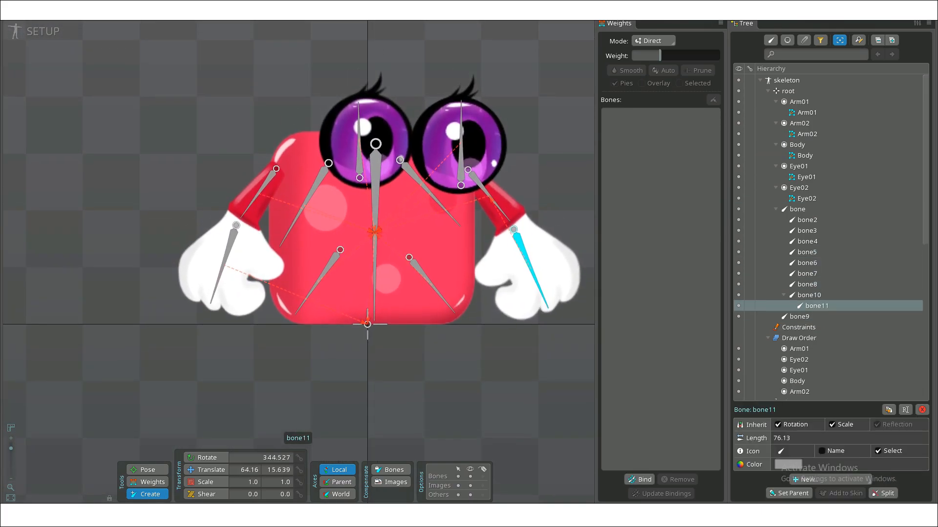
Bind the Body mesh to the central body bone and its four slanted child bones inside the body.
{"action": "left_click", "coordinate": [148, 482]}
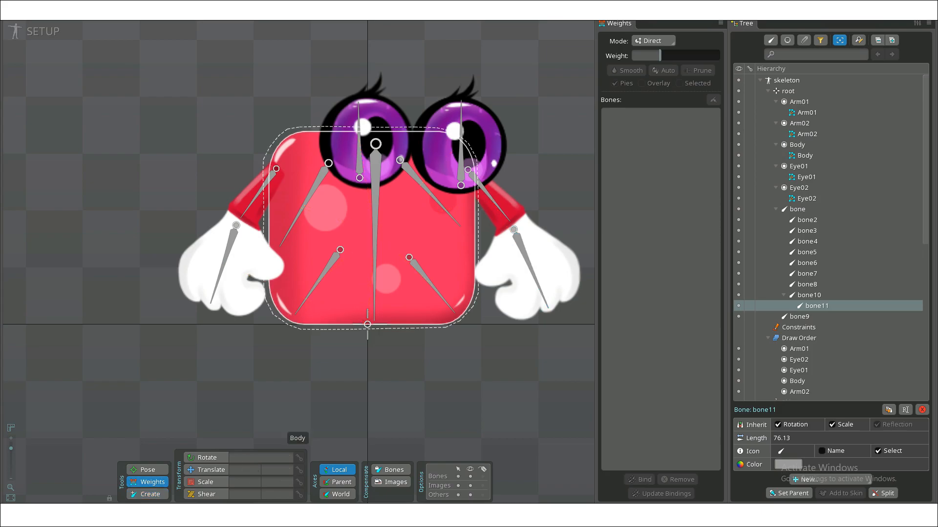
{"action": "left_click", "coordinate": [361, 286]}
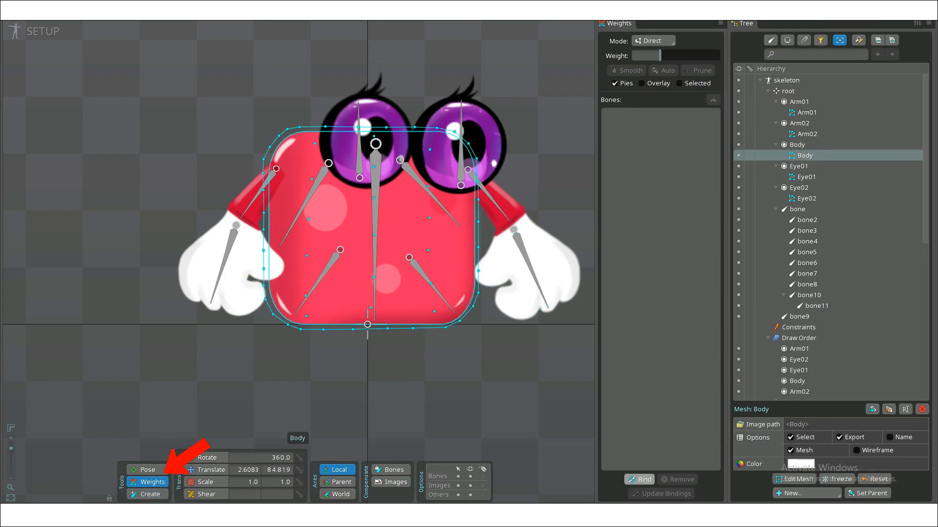
{"action": "left_click", "coordinate": [639, 480]}
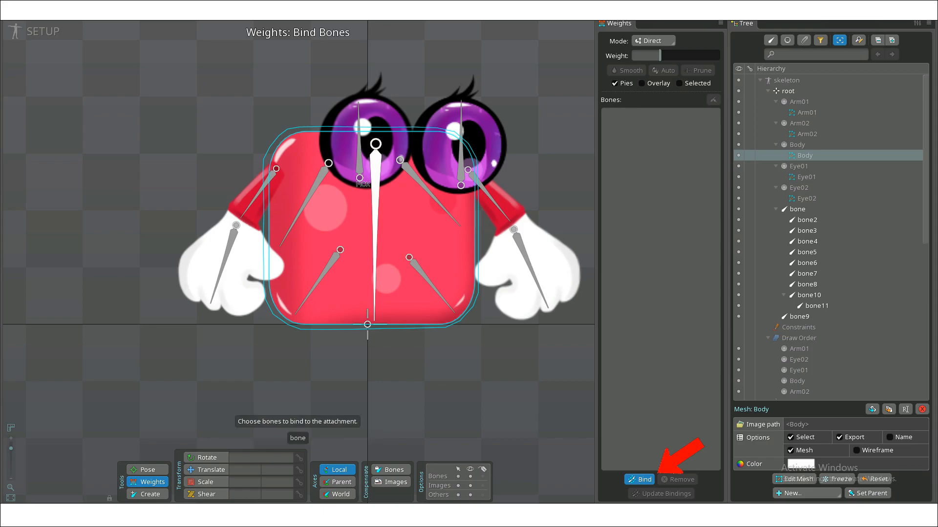
{"action": "left_click", "coordinate": [363, 184]}
{"action": "left_click", "coordinate": [315, 183]}
{"action": "left_click", "coordinate": [328, 265]}
{"action": "left_click", "coordinate": [322, 267]}
{"action": "left_click", "coordinate": [407, 273]}
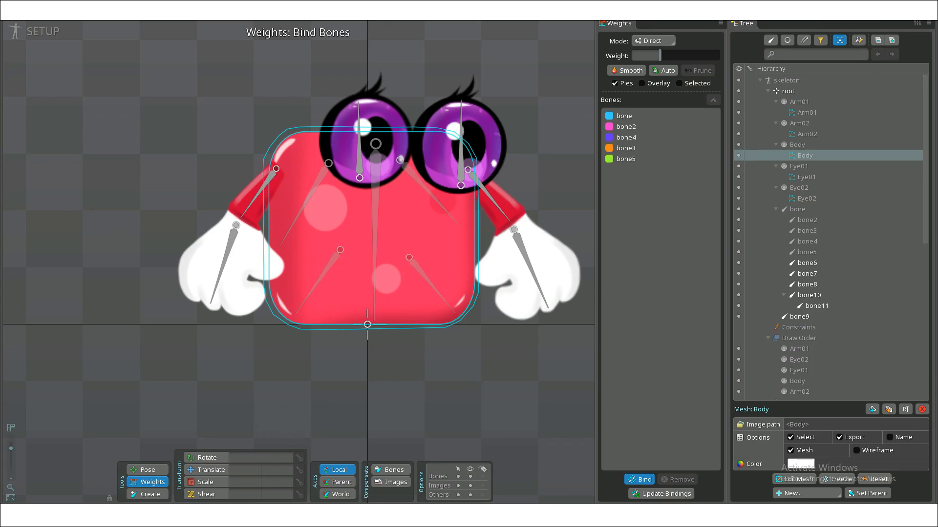
{"action": "left_click", "coordinate": [640, 479]}
Bind the Arm01 mesh of the left arm to its upper-arm bone and hand bone.
{"action": "scroll", "coordinate": [371, 245], "scroll_direction": "down", "scroll_amount": 1}
{"action": "left_click_drag", "start_coordinate": [371, 244], "coordinate": [372, 225]}
{"action": "scroll", "coordinate": [381, 283], "scroll_direction": "up", "scroll_amount": 2}
{"action": "left_click_drag", "start_coordinate": [381, 283], "coordinate": [358, 305]}
{"action": "left_click", "coordinate": [183, 235]}
{"action": "scroll", "coordinate": [318, 171], "scroll_direction": "down", "scroll_amount": 2}
{"action": "left_click_drag", "start_coordinate": [317, 171], "coordinate": [418, 209]}
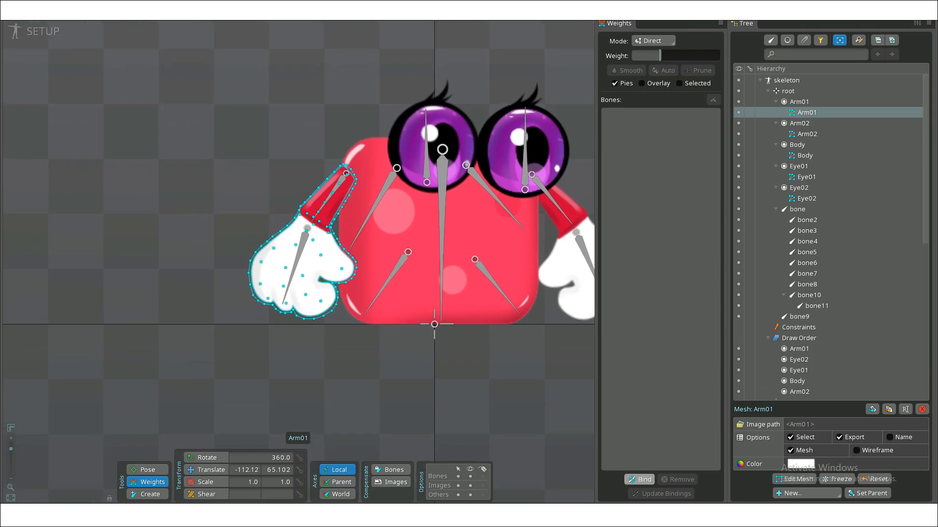
{"action": "left_click", "coordinate": [639, 480]}
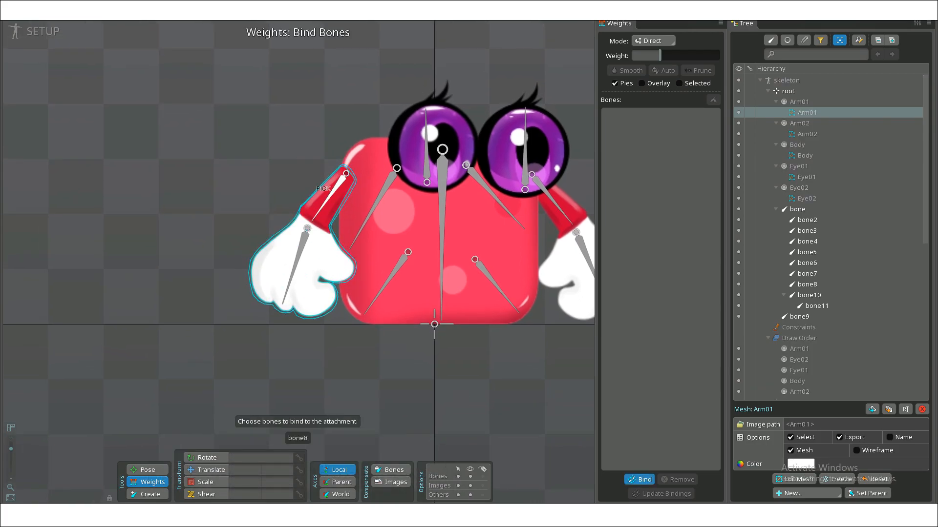
{"action": "left_click", "coordinate": [332, 186]}
{"action": "left_click", "coordinate": [296, 260]}
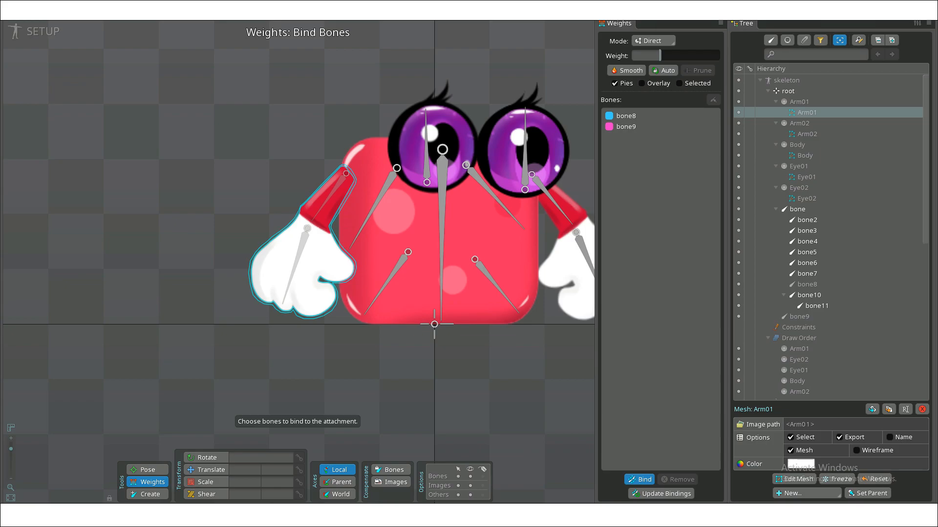
{"action": "left_click", "coordinate": [640, 480]}
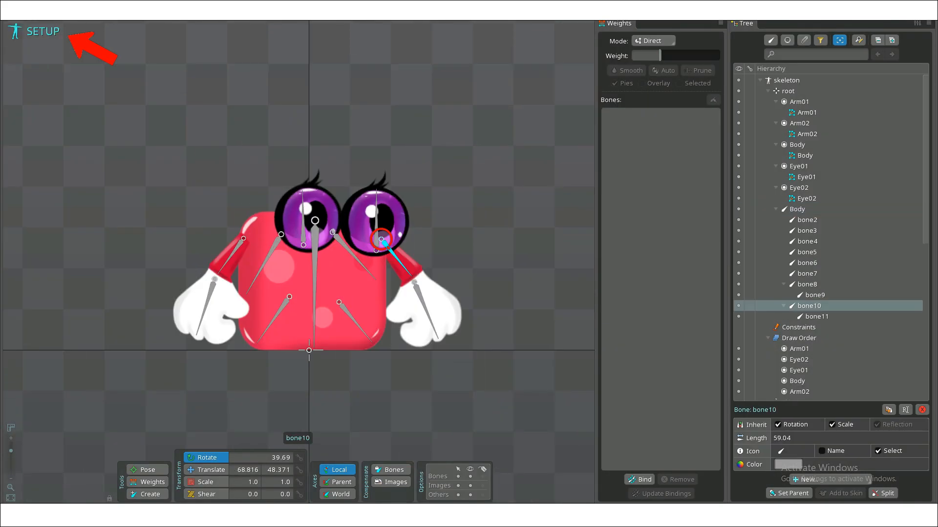
Switch to animate mode and key rotate, translate, scale and shear for all 11 bones at frame 0.
{"action": "left_click", "coordinate": [42, 32]}
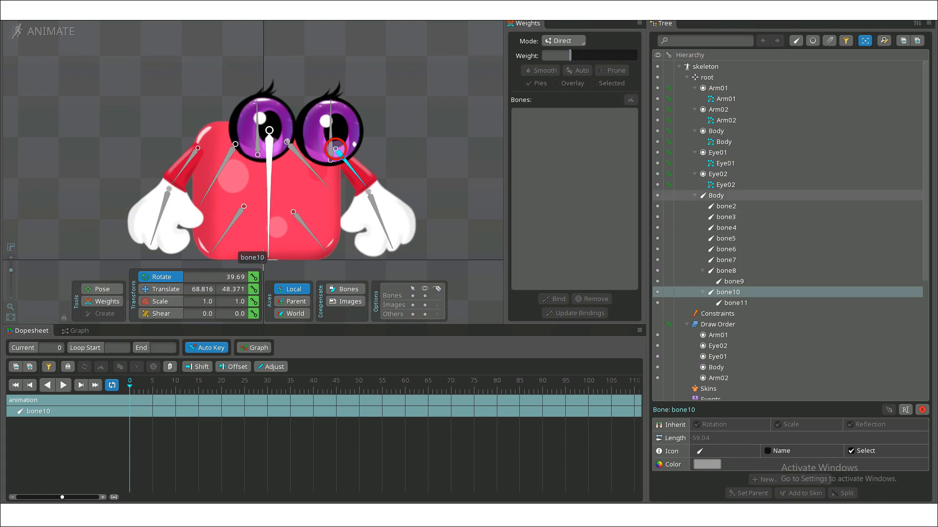
{"action": "left_click", "coordinate": [716, 195]}
{"action": "left_click", "coordinate": [736, 302], "text": "shift"}
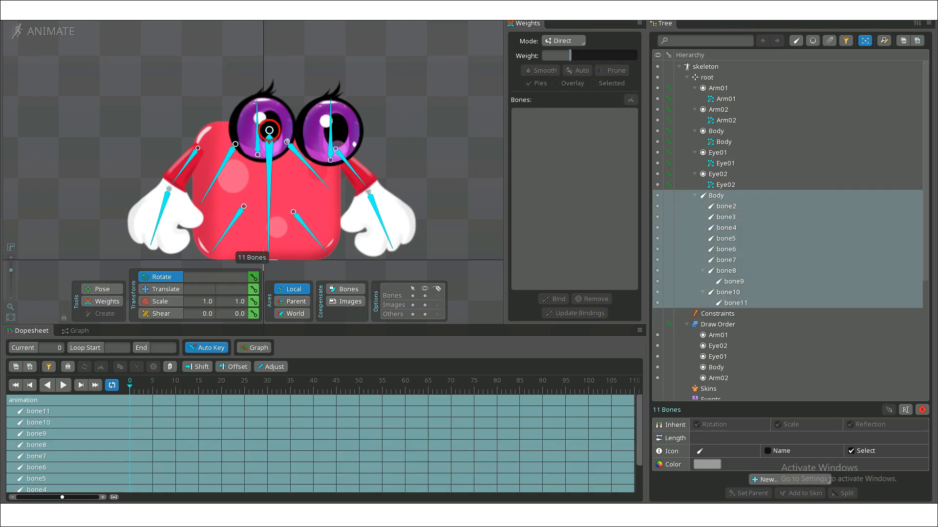
{"action": "left_click", "coordinate": [254, 277]}
{"action": "left_click", "coordinate": [254, 289]}
{"action": "left_click", "coordinate": [254, 302]}
{"action": "left_click", "coordinate": [254, 313]}
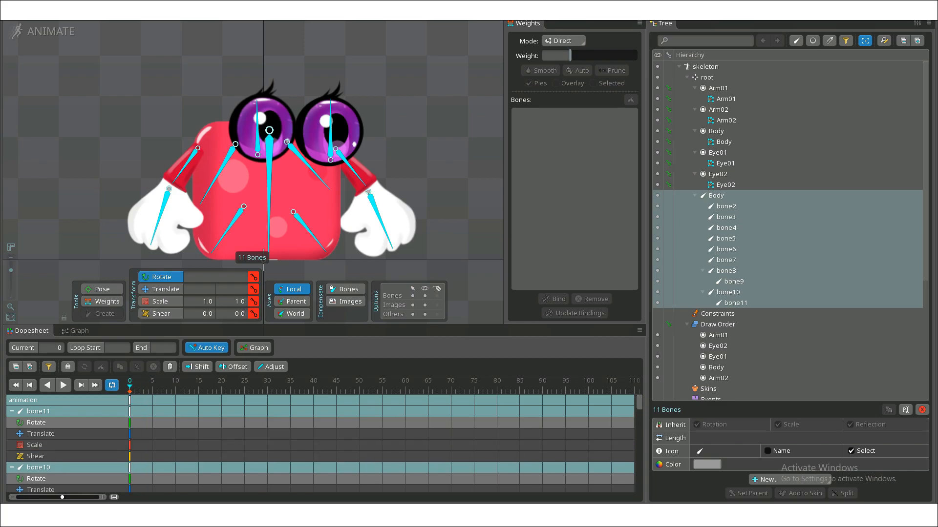
Copy all the frame 0 keys to frame 30 so the animation loops.
{"action": "left_click", "coordinate": [129, 400]}
{"action": "left_click", "coordinate": [190, 384]}
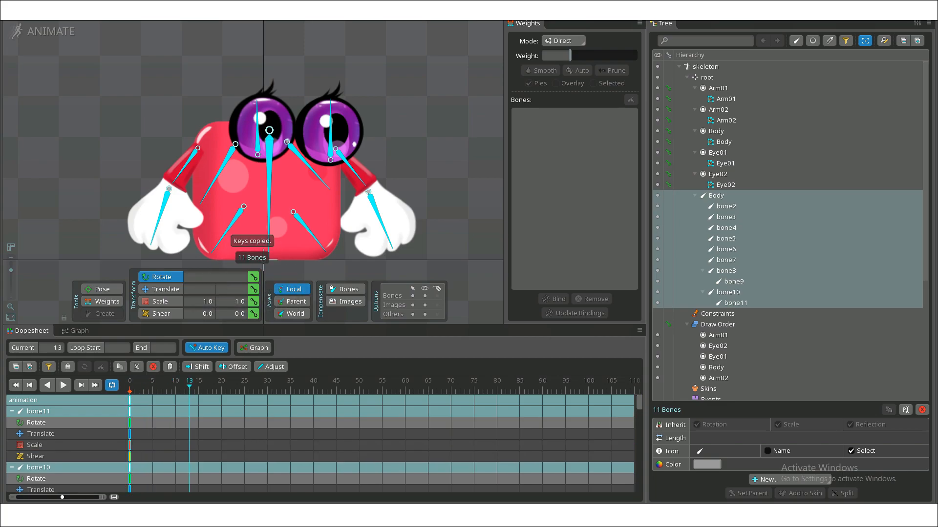
{"action": "key", "text": "ctrl+v"}
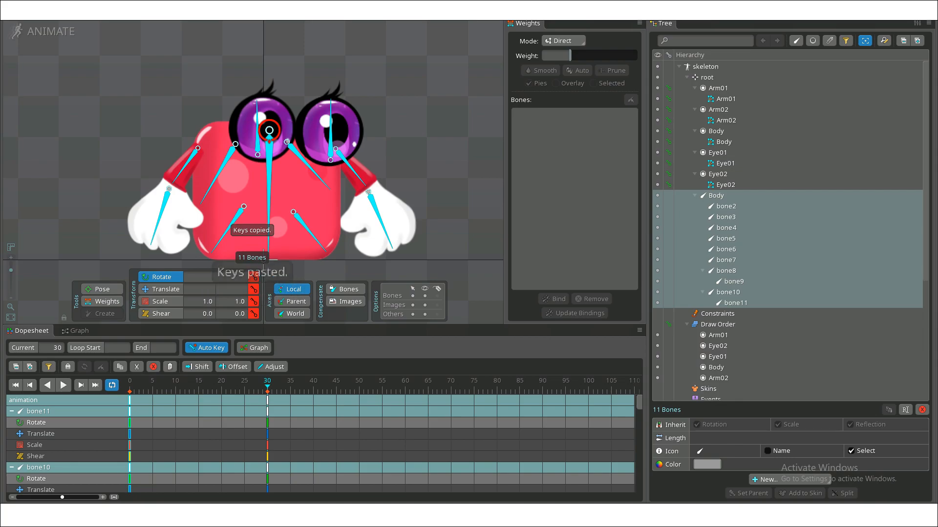
At frame 15, raise the left eye's bone to about -18.3, 14.7 and the right eye's to about -24.3, -74.9, and preview the motion.
{"action": "left_click_drag", "start_coordinate": [157, 385], "coordinate": [194, 384]}
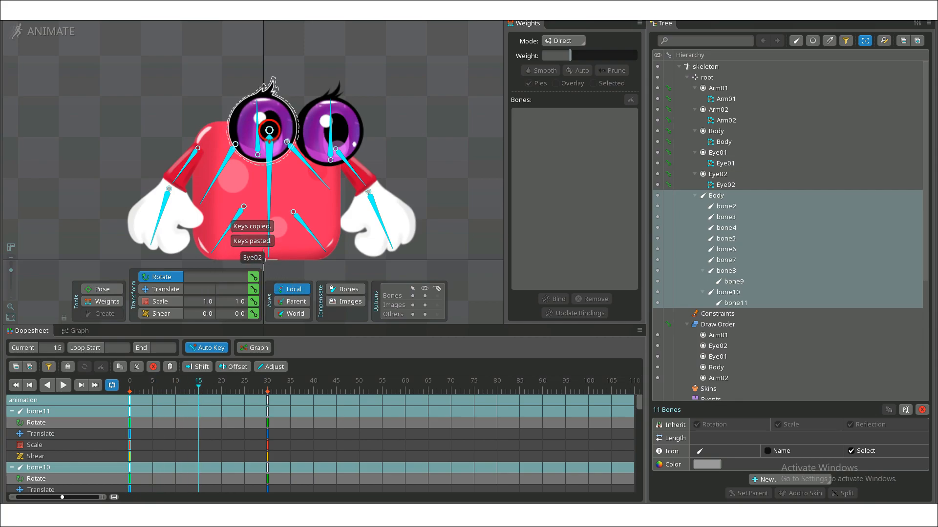
{"action": "left_click", "coordinate": [257, 152]}
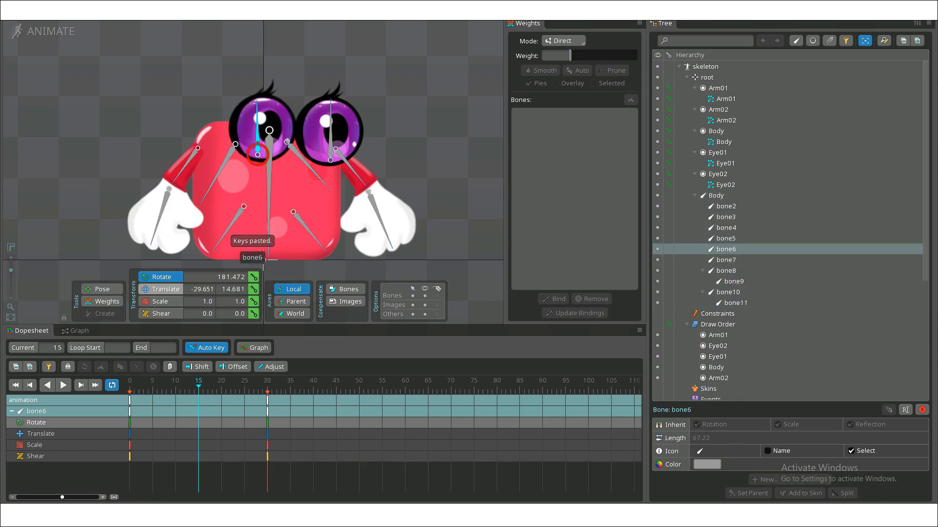
{"action": "key", "text": "v"}
{"action": "left_click_drag", "start_coordinate": [258, 141], "coordinate": [258, 132]}
{"action": "left_click", "coordinate": [331, 147]}
{"action": "left_click_drag", "start_coordinate": [330, 148], "coordinate": [332, 138]}
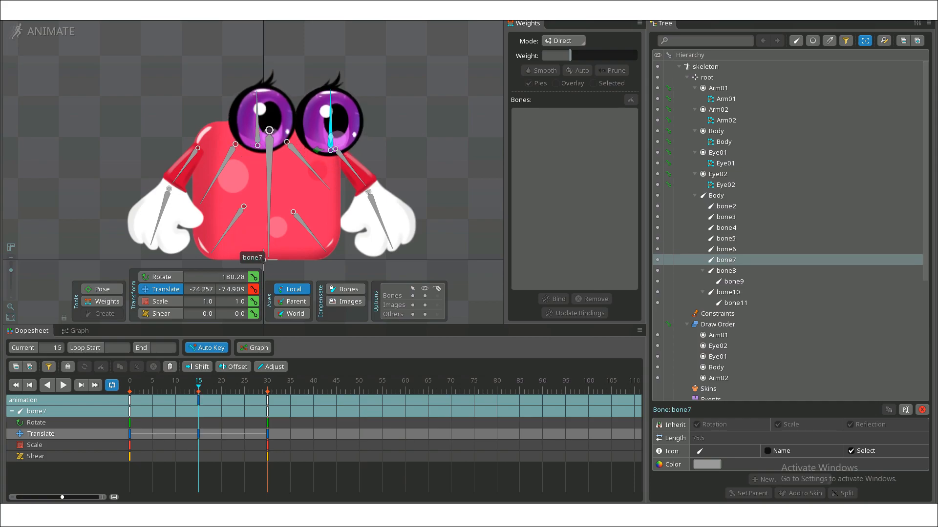
{"action": "left_click", "coordinate": [63, 385]}
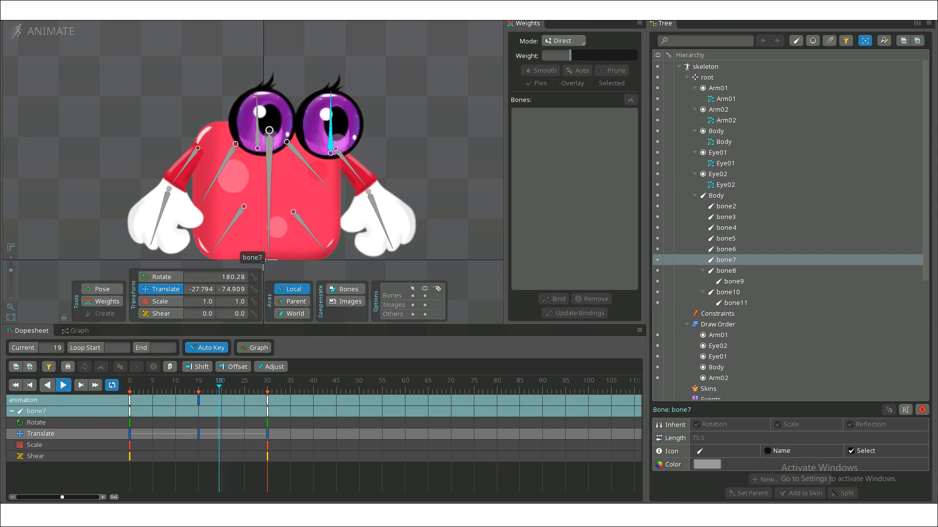
{"action": "left_click", "coordinate": [63, 385]}
Apply a Bezier ease curve to the right eye bone's translate key at frame 15.
{"action": "left_click", "coordinate": [167, 386]}
{"action": "left_click_drag", "start_coordinate": [166, 386], "coordinate": [130, 386]}
{"action": "left_click_drag", "start_coordinate": [130, 386], "coordinate": [199, 386]}
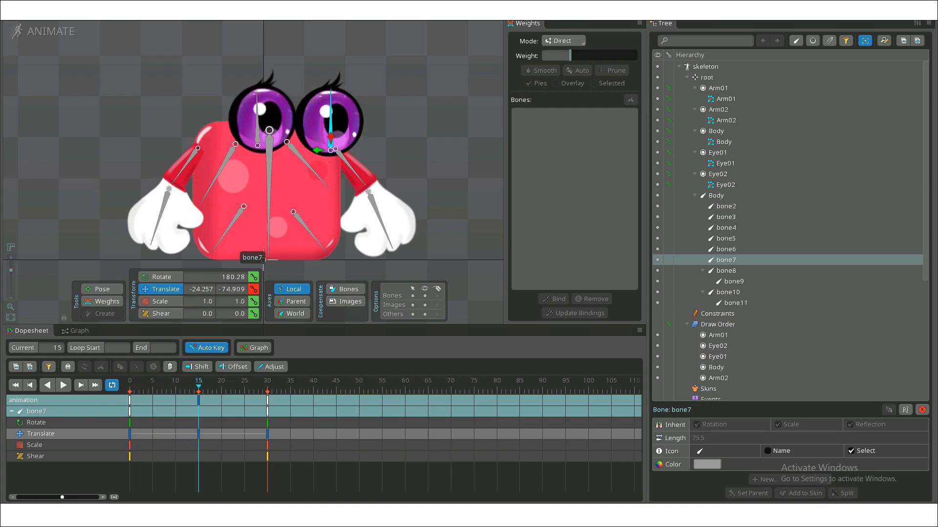
{"action": "left_click", "coordinate": [77, 331]}
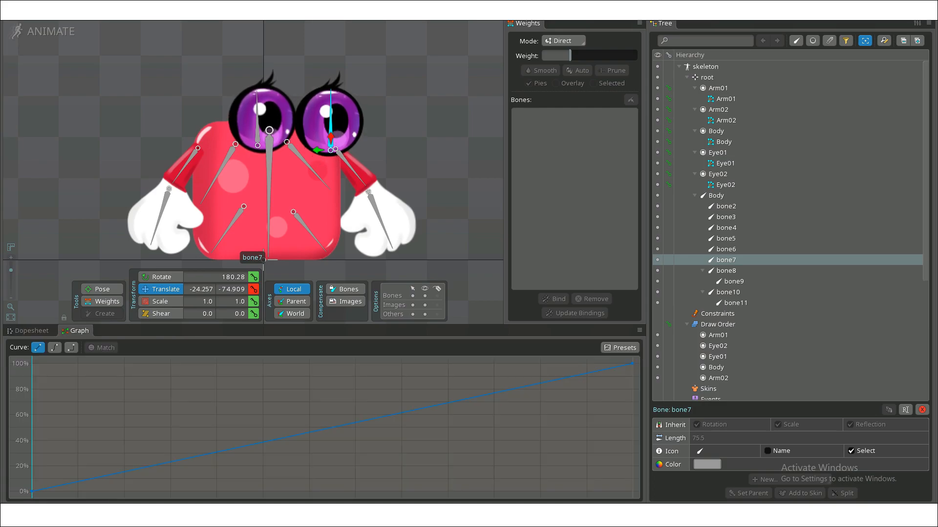
{"action": "left_click", "coordinate": [55, 348]}
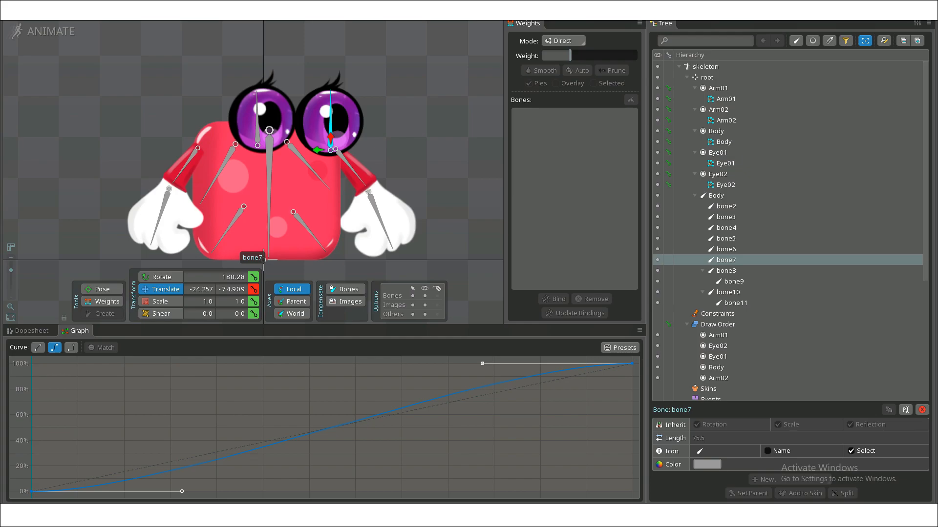
{"action": "left_click", "coordinate": [31, 331]}
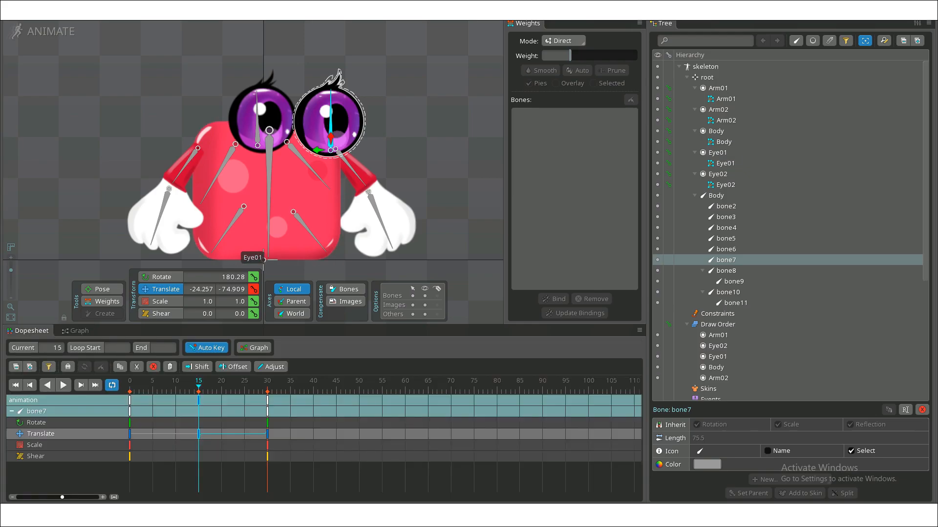
Apply a Bezier ease curve to the left eye bone's translate key at frame 15 and preview the animation.
{"action": "left_click", "coordinate": [257, 125]}
{"action": "left_click", "coordinate": [76, 331]}
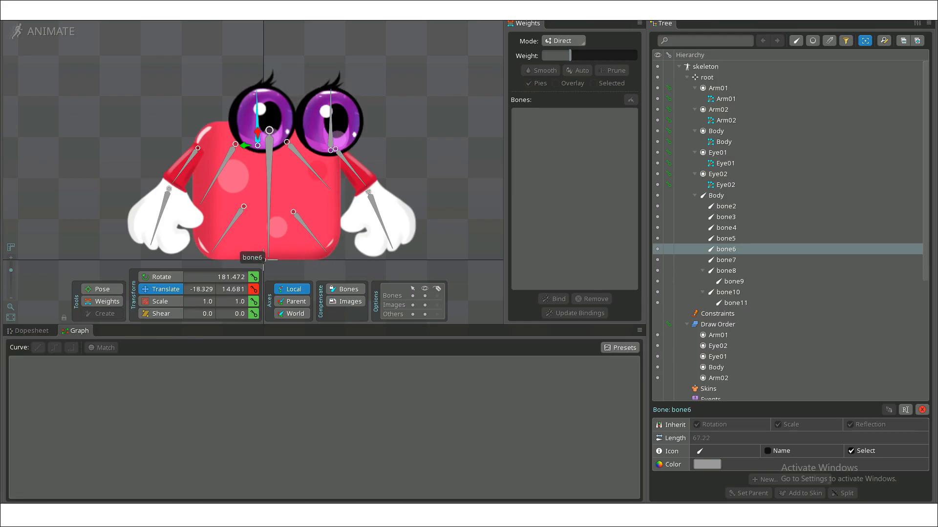
{"action": "left_click", "coordinate": [32, 332]}
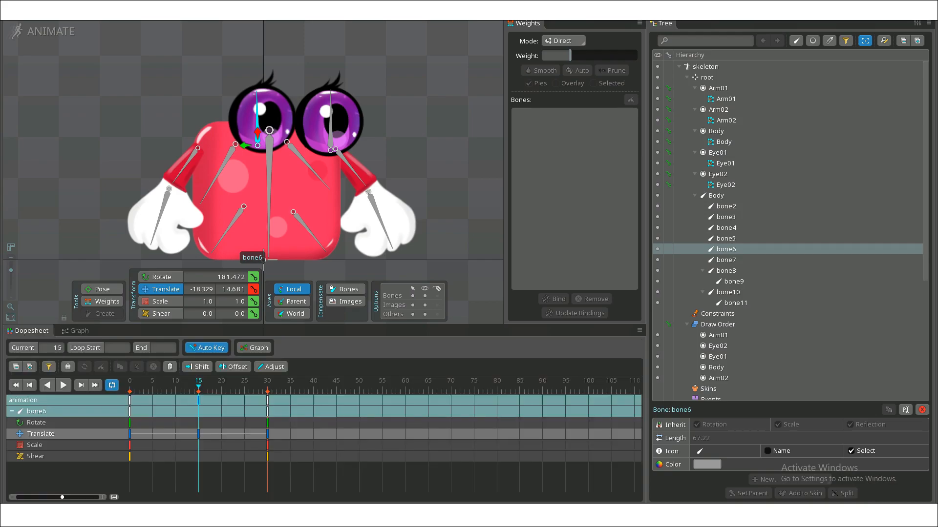
{"action": "left_click", "coordinate": [76, 331]}
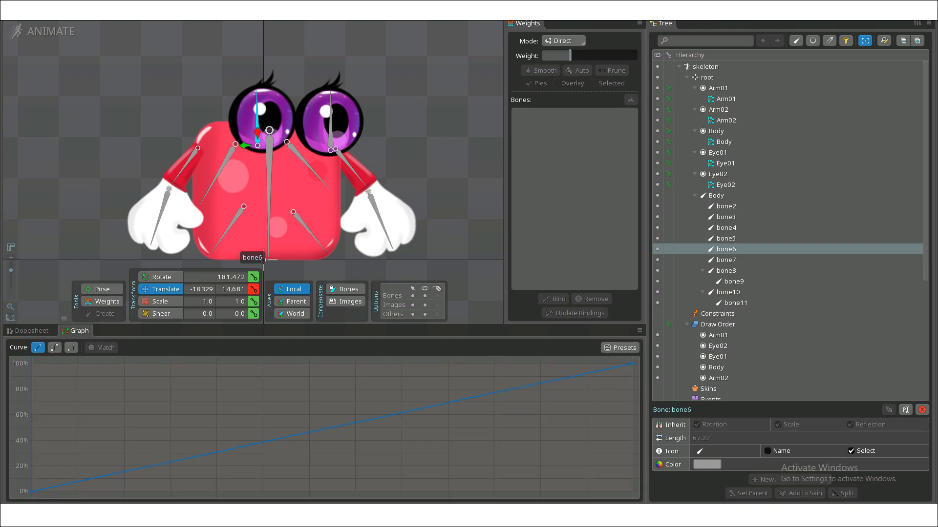
{"action": "left_click", "coordinate": [55, 348]}
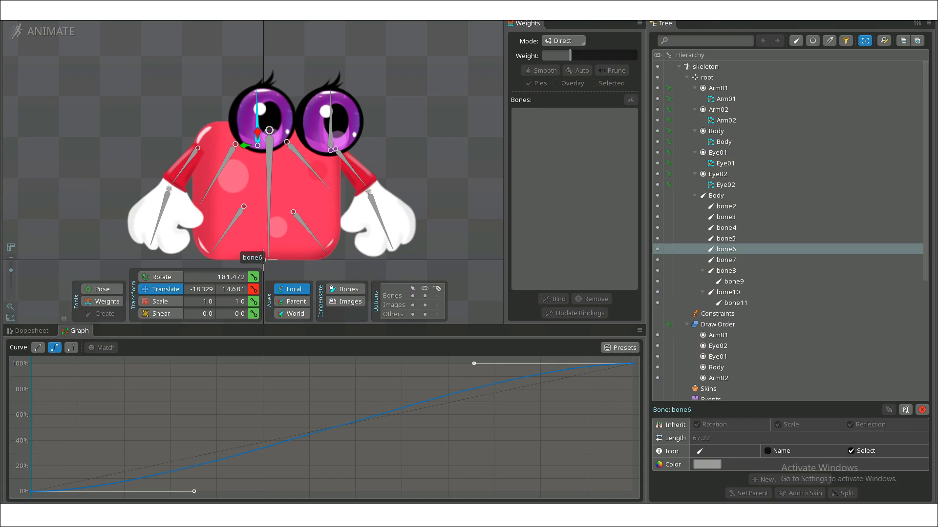
{"action": "left_click", "coordinate": [31, 331]}
{"action": "key", "text": "d"}
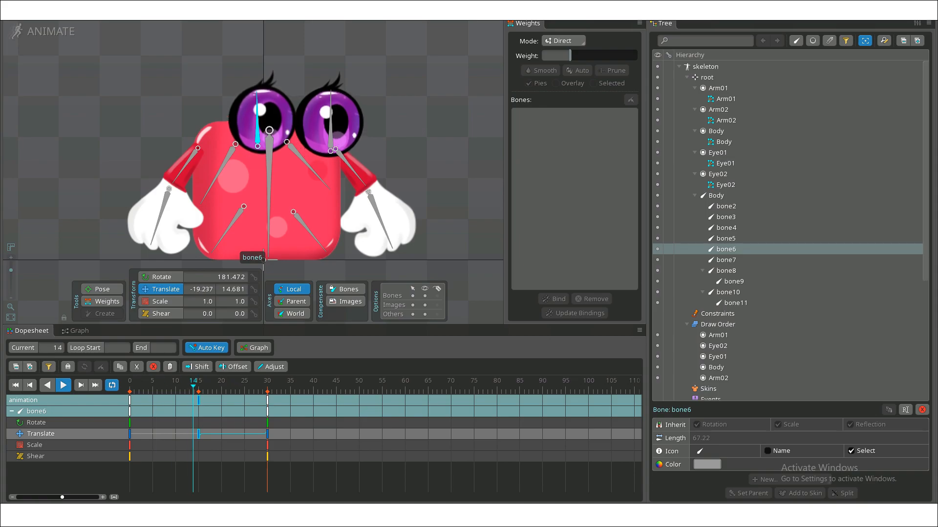
{"action": "scroll", "coordinate": [179, 184], "scroll_direction": "down", "scroll_amount": 2}
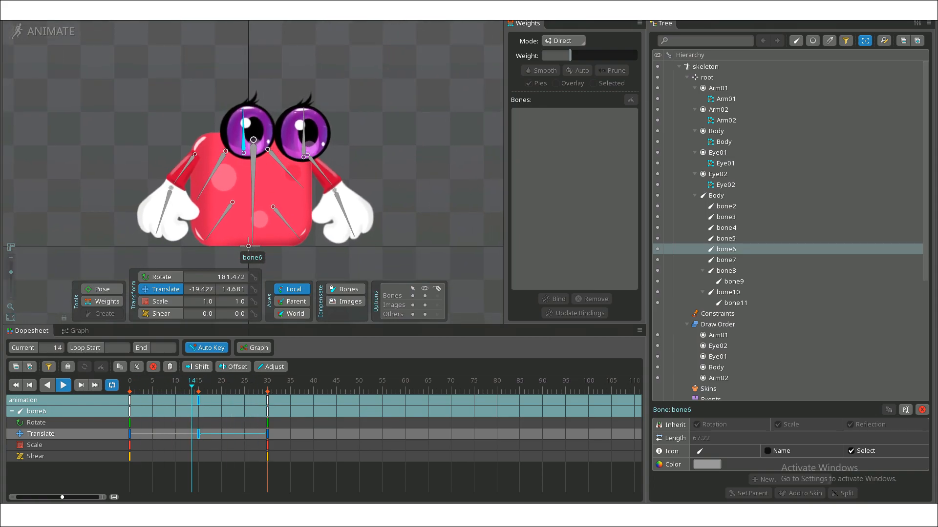
{"action": "left_click", "coordinate": [63, 385]}
At frame 15, rotate the left upper-arm bone outward to about 317.2 degrees and the right one to about 45.4 degrees.
{"action": "left_click_drag", "start_coordinate": [221, 385], "coordinate": [198, 386]}
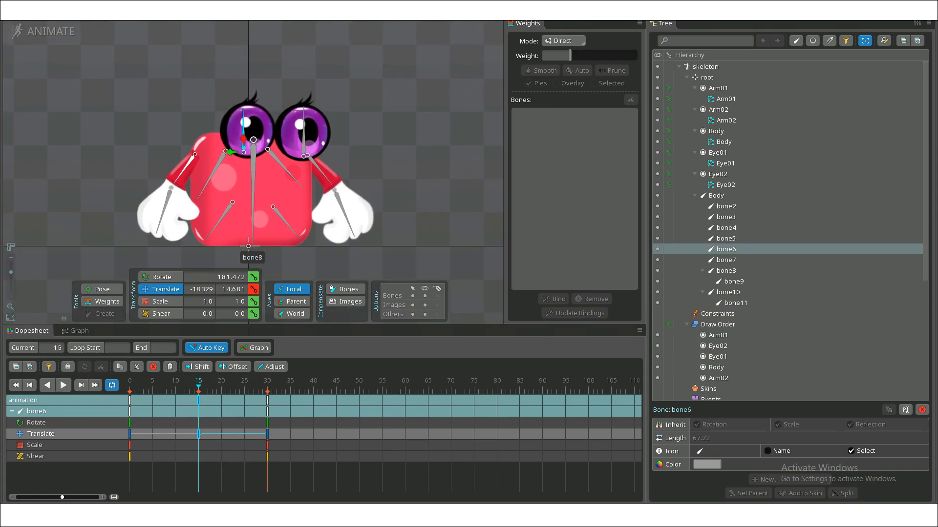
{"action": "left_click", "coordinate": [184, 169]}
{"action": "left_click", "coordinate": [162, 277]}
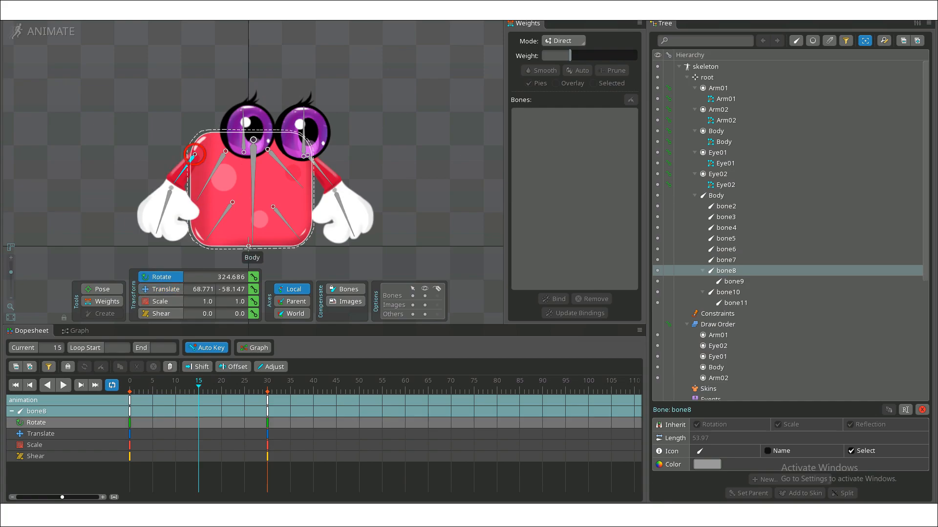
{"action": "left_click_drag", "start_coordinate": [164, 208], "coordinate": [167, 185]}
{"action": "left_click", "coordinate": [305, 172]}
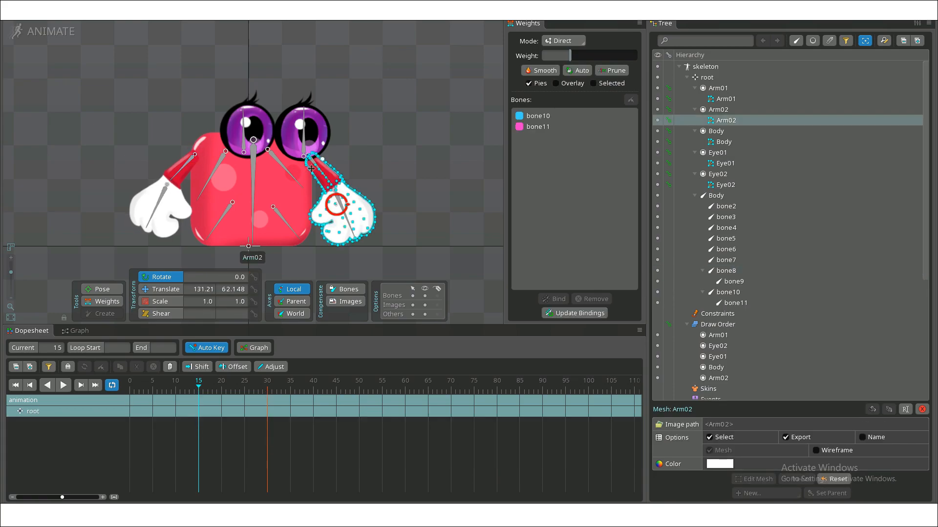
{"action": "left_click", "coordinate": [307, 156]}
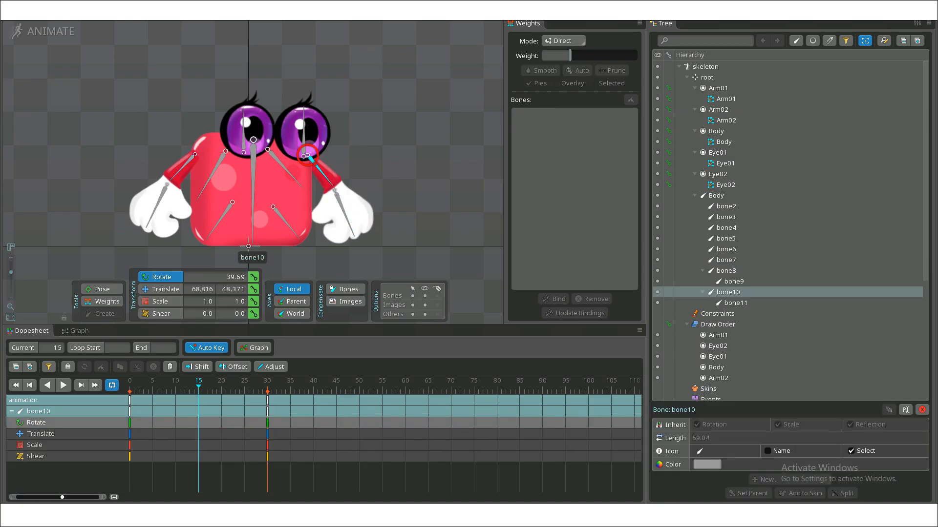
{"action": "left_click_drag", "start_coordinate": [307, 157], "coordinate": [308, 157]}
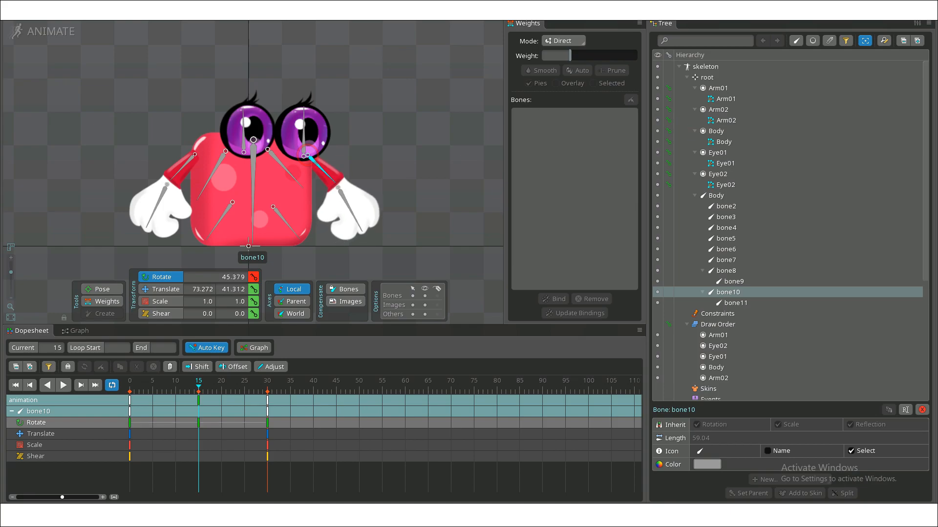
Key rotations on the hand bones, with the right hand at about 346 degrees on frame 20, and preview the arm movement.
{"action": "key", "text": "space"}
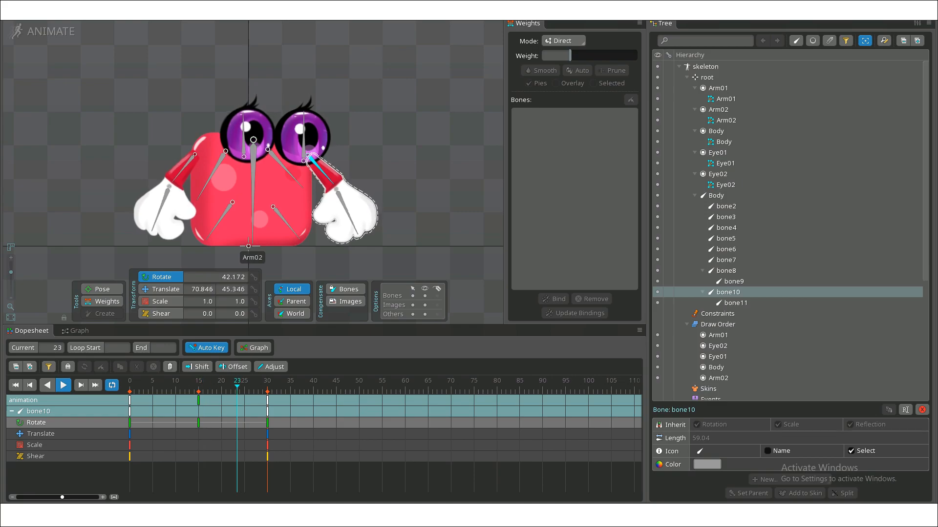
{"action": "scroll", "coordinate": [92, 81], "scroll_direction": "down", "scroll_amount": 2}
{"action": "key", "text": "space"}
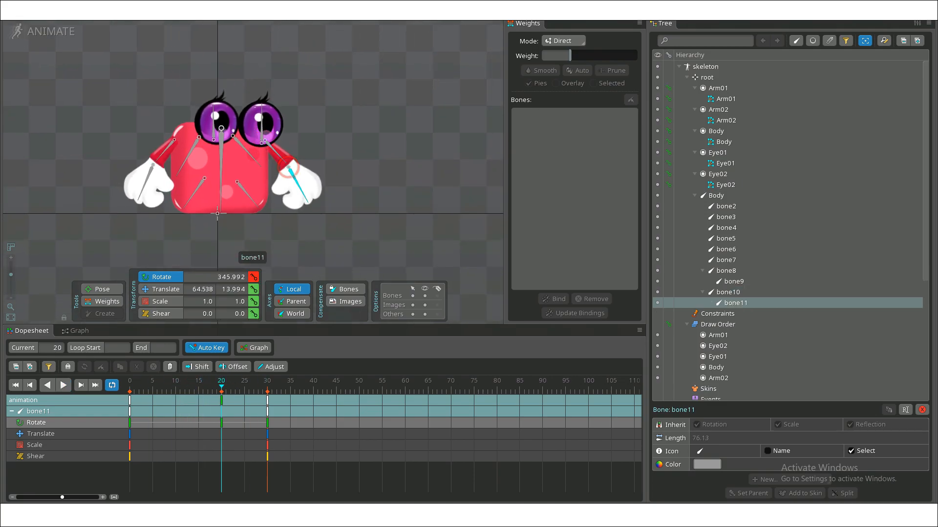
{"action": "left_click", "coordinate": [146, 181]}
{"action": "left_click", "coordinate": [164, 152]}
{"action": "left_click", "coordinate": [198, 386]}
{"action": "key", "text": "space"}
{"action": "scroll", "coordinate": [217, 189], "scroll_direction": "up", "scroll_amount": 2}
{"action": "key", "text": "space"}
At frame 15, nudge the left upper-arm bone slightly down toward the body and preview the animation.
{"action": "left_click", "coordinate": [247, 146]}
{"action": "key", "text": "x"}
{"action": "left_click", "coordinate": [198, 386]}
{"action": "left_click", "coordinate": [214, 140]}
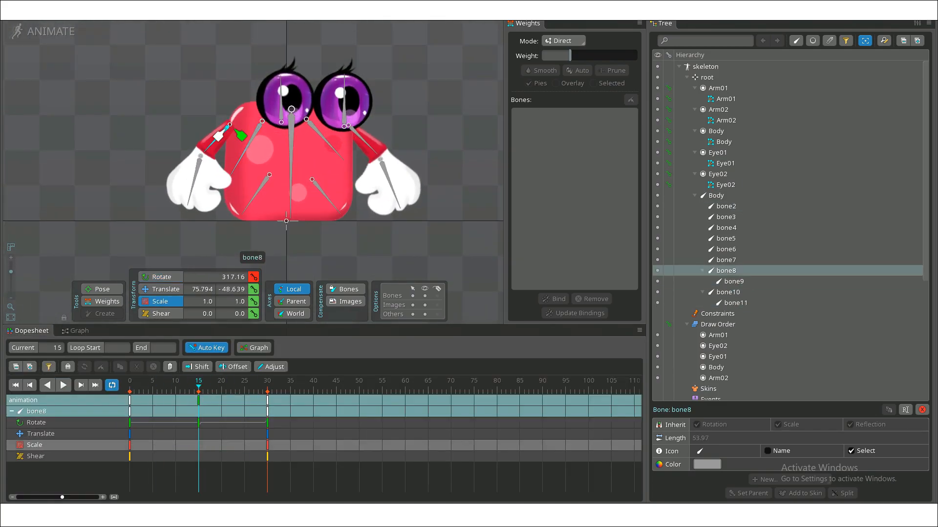
{"action": "key", "text": "v"}
{"action": "left_click_drag", "start_coordinate": [215, 140], "coordinate": [218, 143]}
{"action": "key", "text": "space"}
{"action": "scroll", "coordinate": [294, 128], "scroll_direction": "down", "scroll_amount": 2}
{"action": "key", "text": "space"}
{"action": "scroll", "coordinate": [374, 126], "scroll_direction": "up", "scroll_amount": 3}
Scale the lower-left body bone to about 1.03 by 0.86 at frame 16, key the lower-right one's scale at frame 15, and preview.
{"action": "left_click", "coordinate": [198, 385]}
{"action": "left_click", "coordinate": [224, 196]}
{"action": "key", "text": "x"}
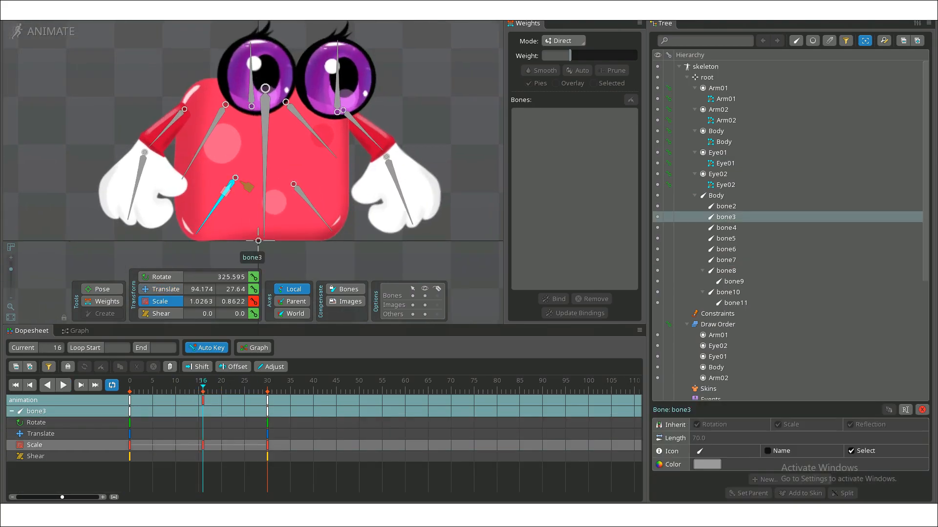
{"action": "left_click", "coordinate": [295, 193]}
{"action": "left_click", "coordinate": [78, 331]}
{"action": "left_click", "coordinate": [31, 331]}
{"action": "key", "text": "space"}
{"action": "scroll", "coordinate": [234, 175], "scroll_direction": "down", "scroll_amount": 3}
{"action": "scroll", "coordinate": [222, 158], "scroll_direction": "up", "scroll_amount": 2}
{"action": "left_click", "coordinate": [425, 296]}
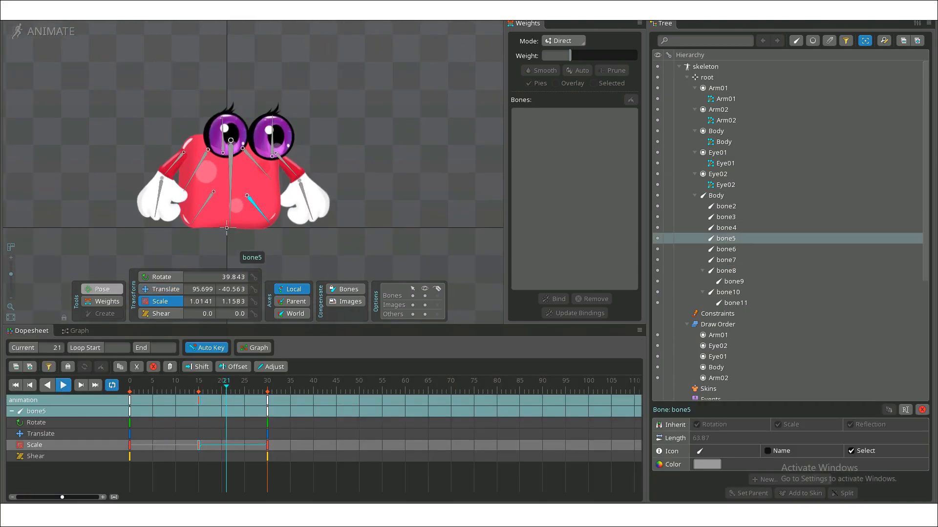
Refine the hand bones at frame 15, keying the left hand's rotation at about 31.9 degrees, and preview the loop.
{"action": "left_click", "coordinate": [199, 386]}
{"action": "scroll", "coordinate": [222, 158], "scroll_direction": "up", "scroll_amount": 2}
{"action": "left_click", "coordinate": [169, 198]}
{"action": "left_click", "coordinate": [366, 199]}
{"action": "key", "text": "space"}
{"action": "scroll", "coordinate": [90, 60], "scroll_direction": "down", "scroll_amount": 2}
{"action": "left_click", "coordinate": [199, 386]}
{"action": "left_click", "coordinate": [154, 172]}
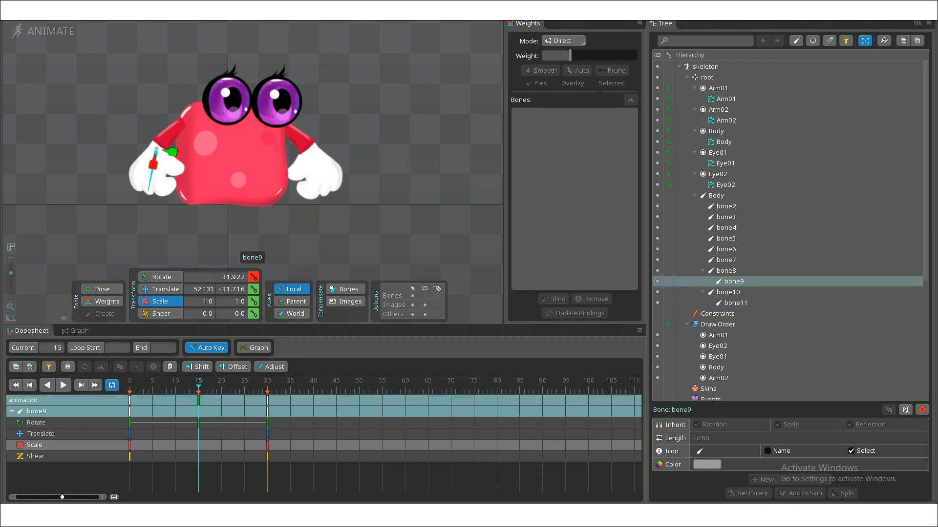